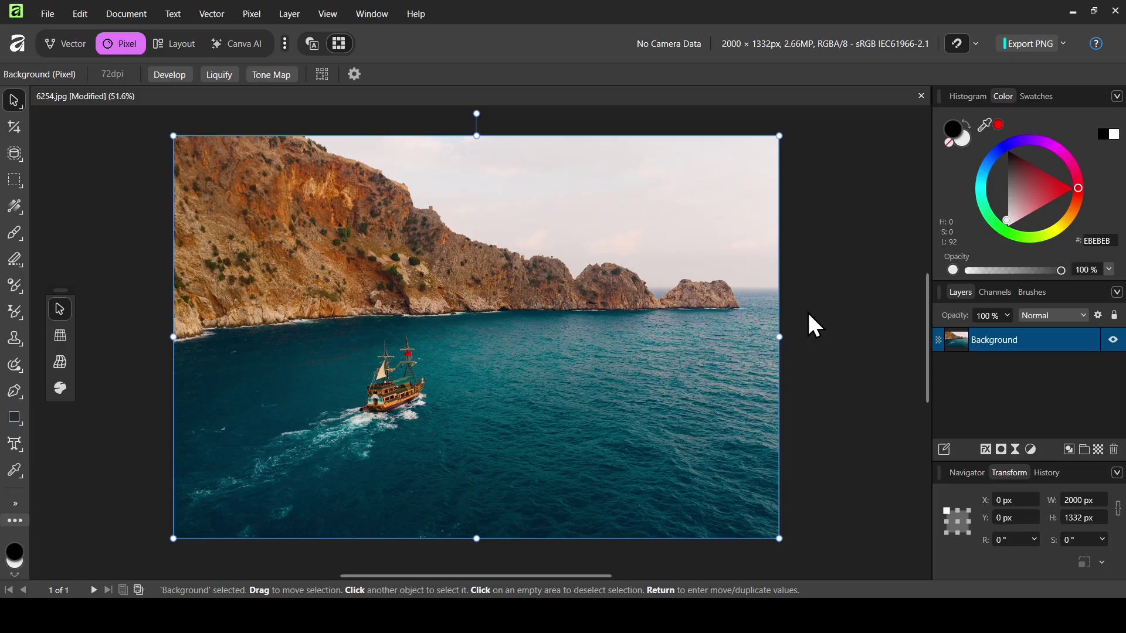
Duplicate the Background layer and flip the top copy horizontally so the cliffs sit on the right.
right_click(991, 344)
click(983, 199)
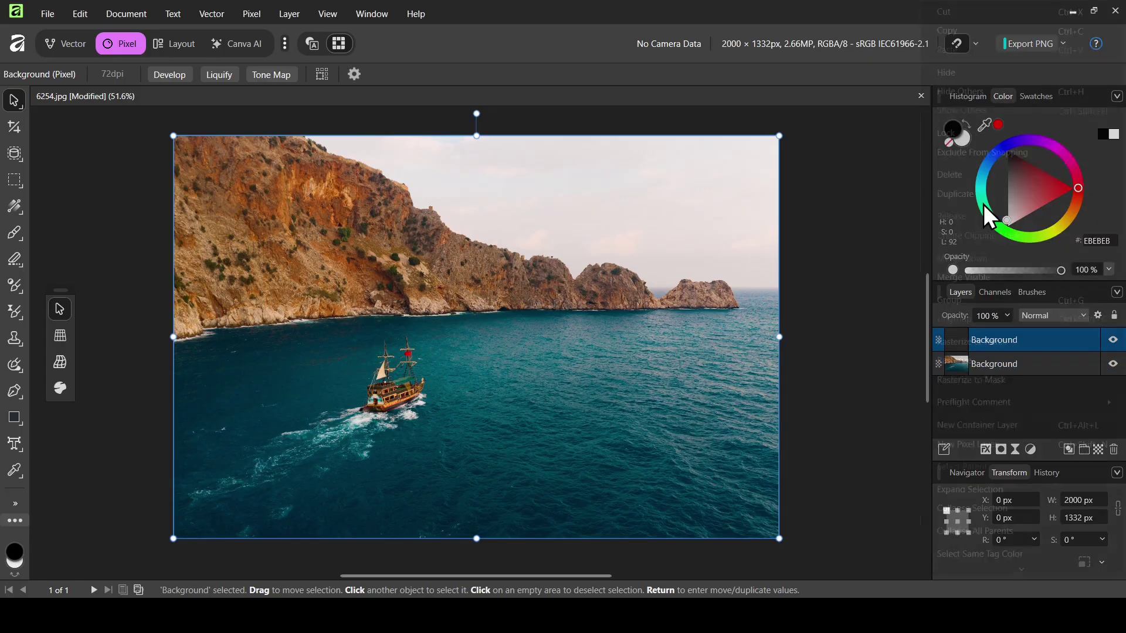
click(15, 101)
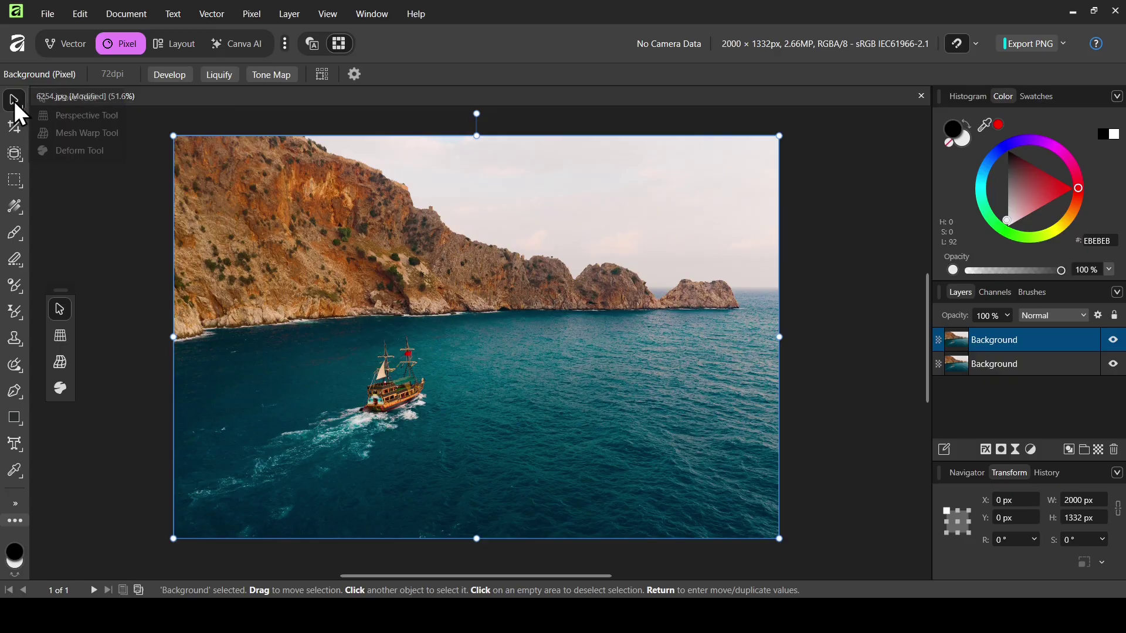
click(65, 103)
right_click(482, 385)
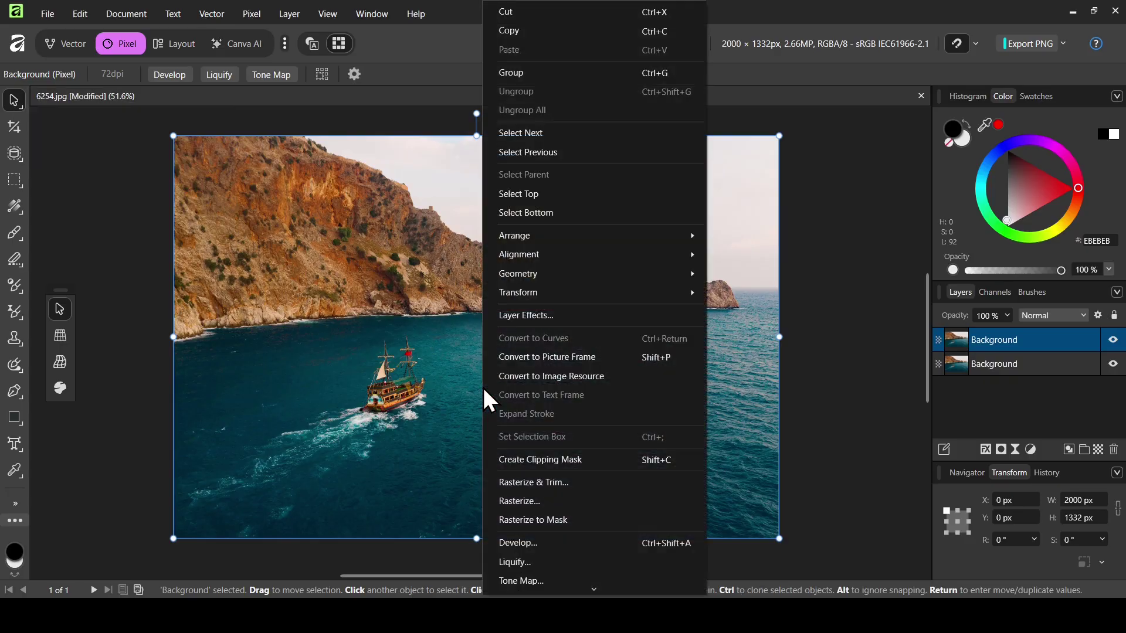
mouse_move(583, 293)
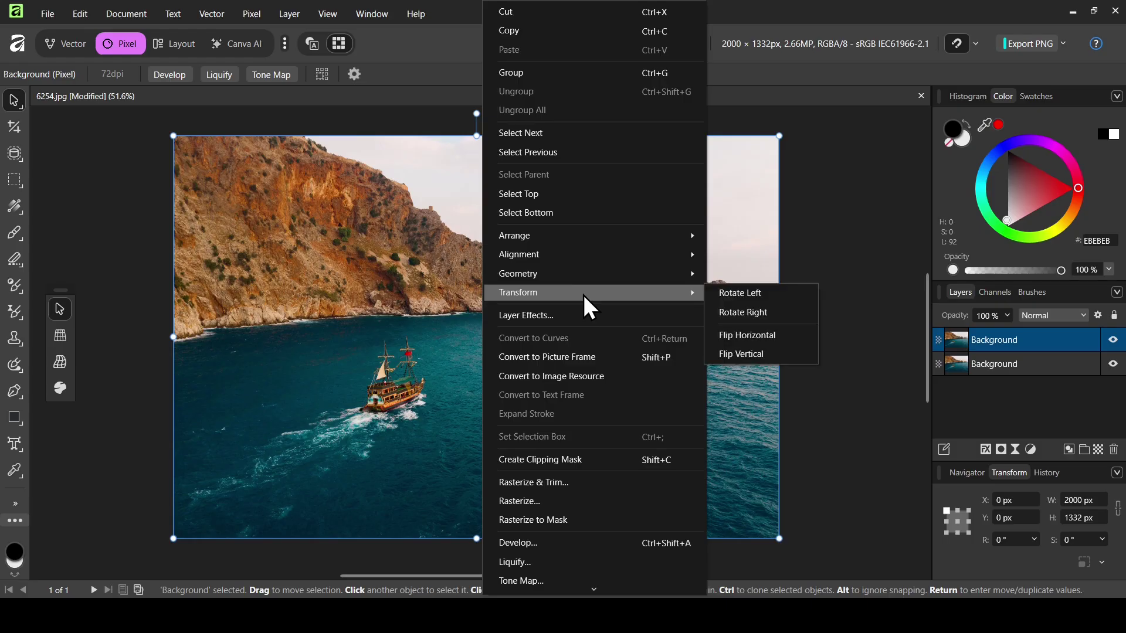
click(766, 339)
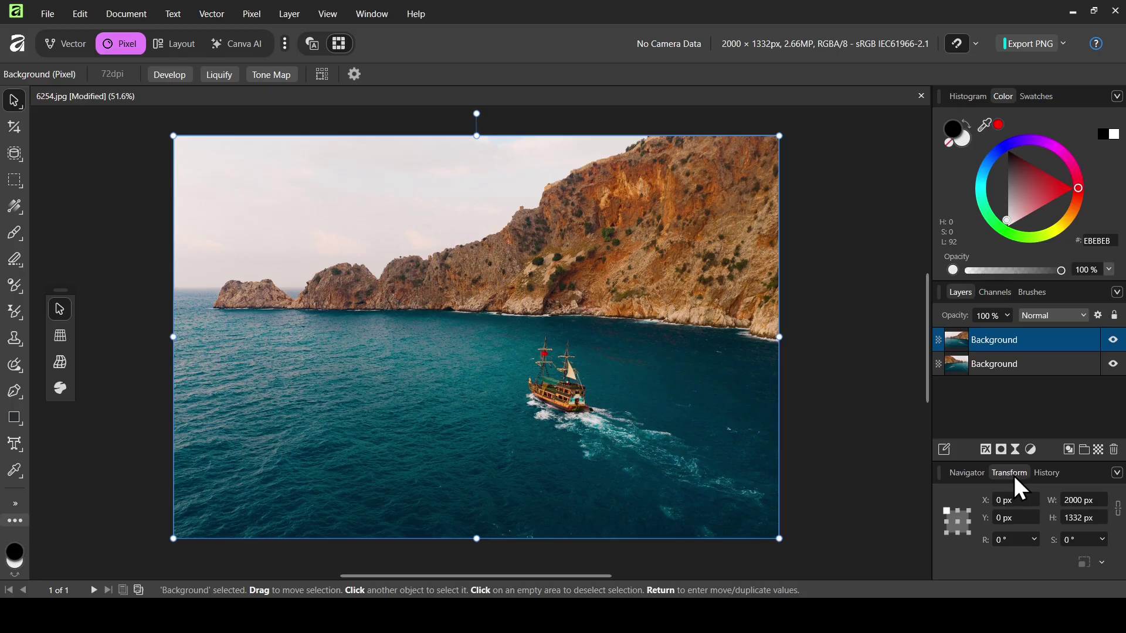
Set the top copy's transform origin to centre and rotate it by -90°.
click(370, 15)
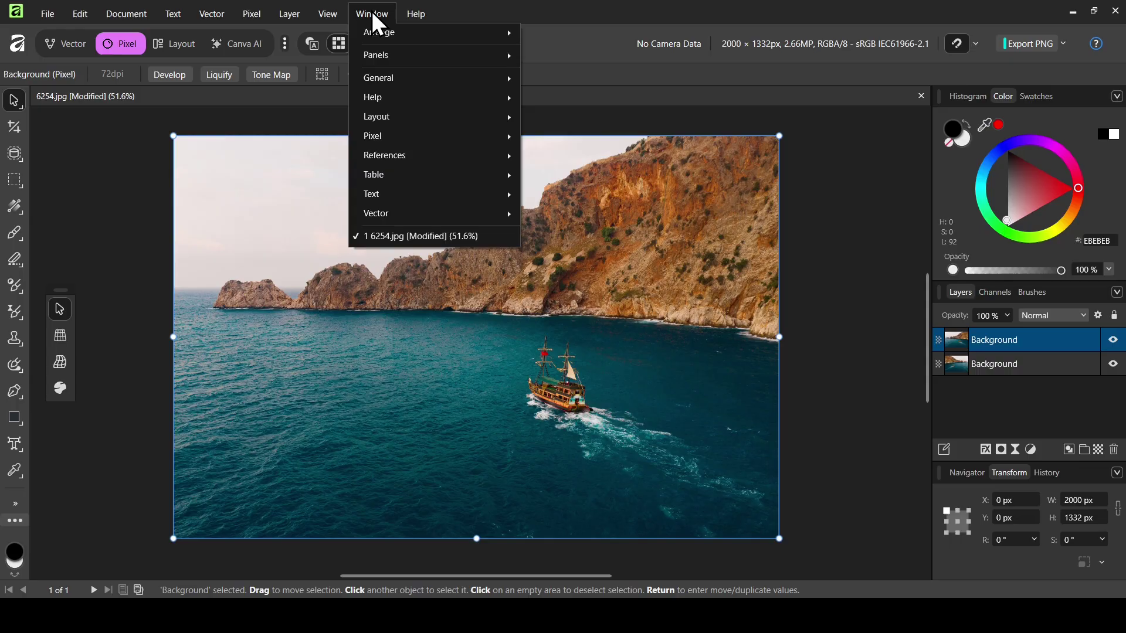
mouse_move(408, 79)
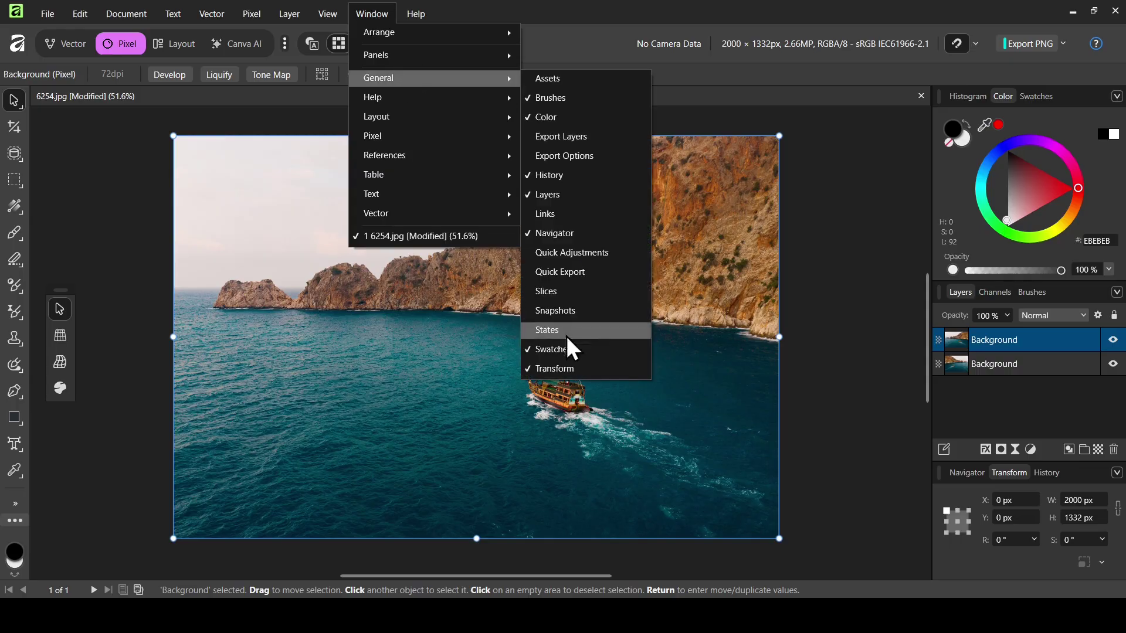
double_click(1030, 343)
key(Return)
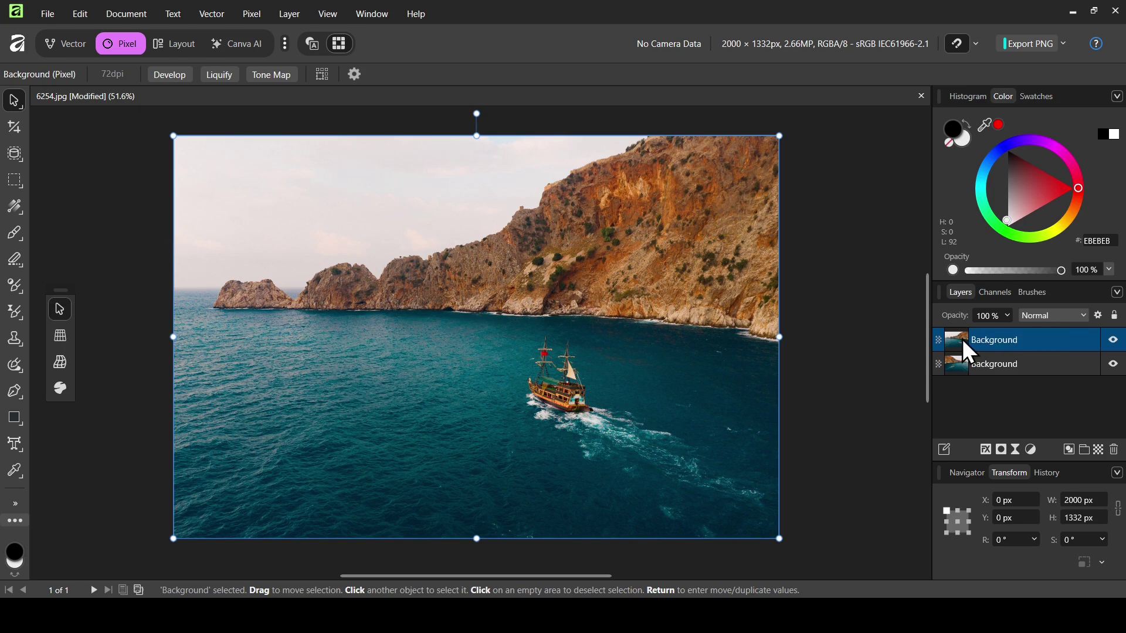
click(957, 523)
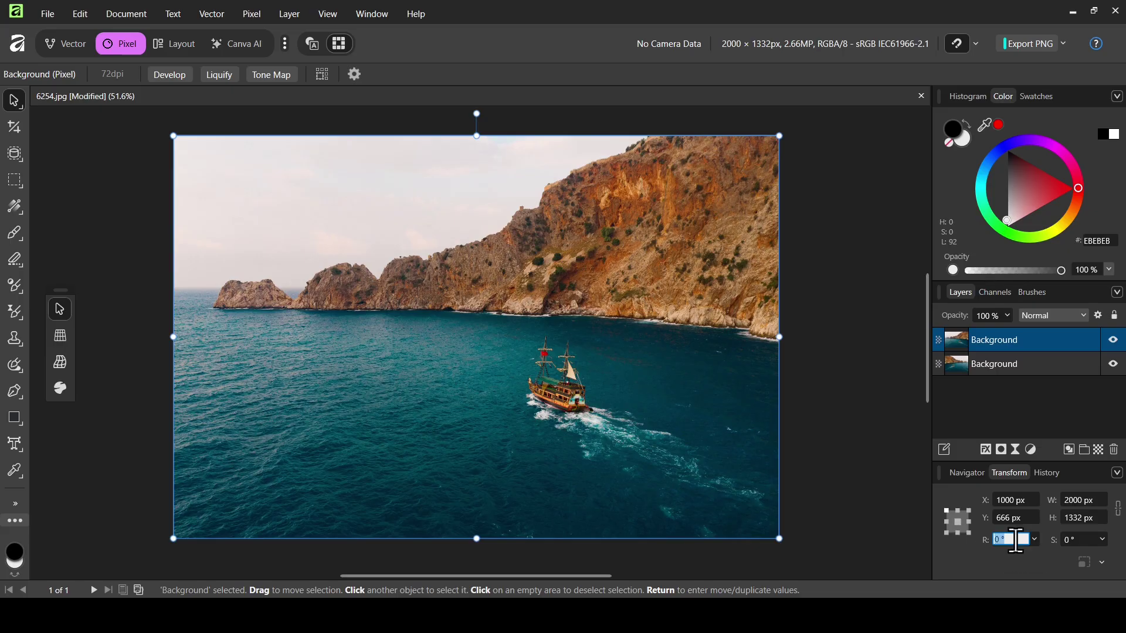
text(-90)
key(Return)
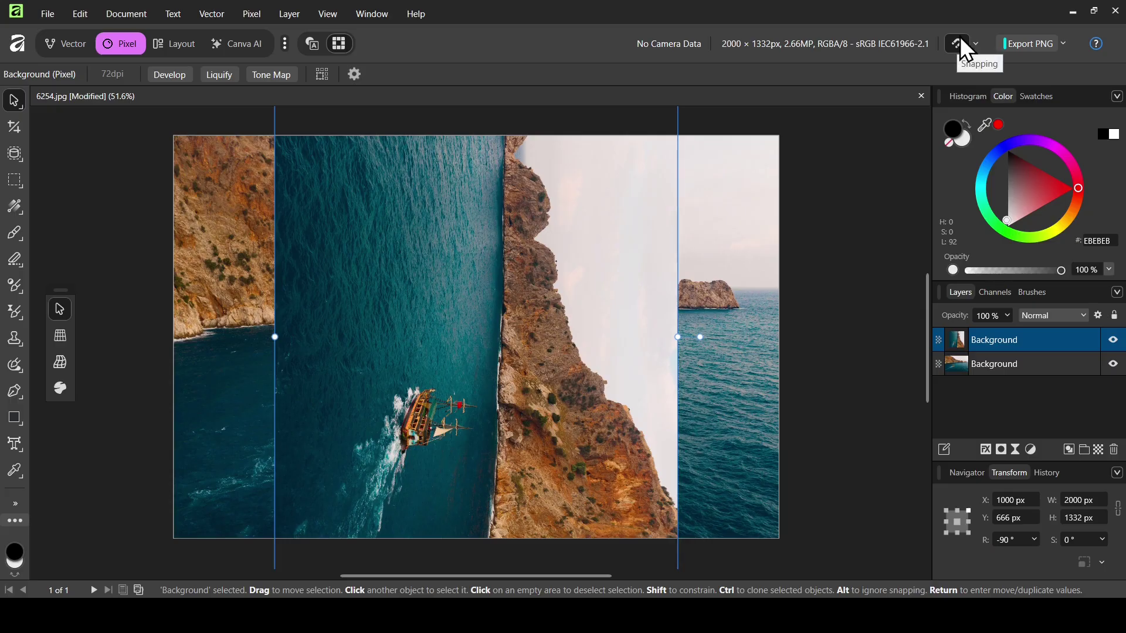
Move the rotated copy down and right until its right edge is flush with the canvas edge.
mouse_move(15, 98)
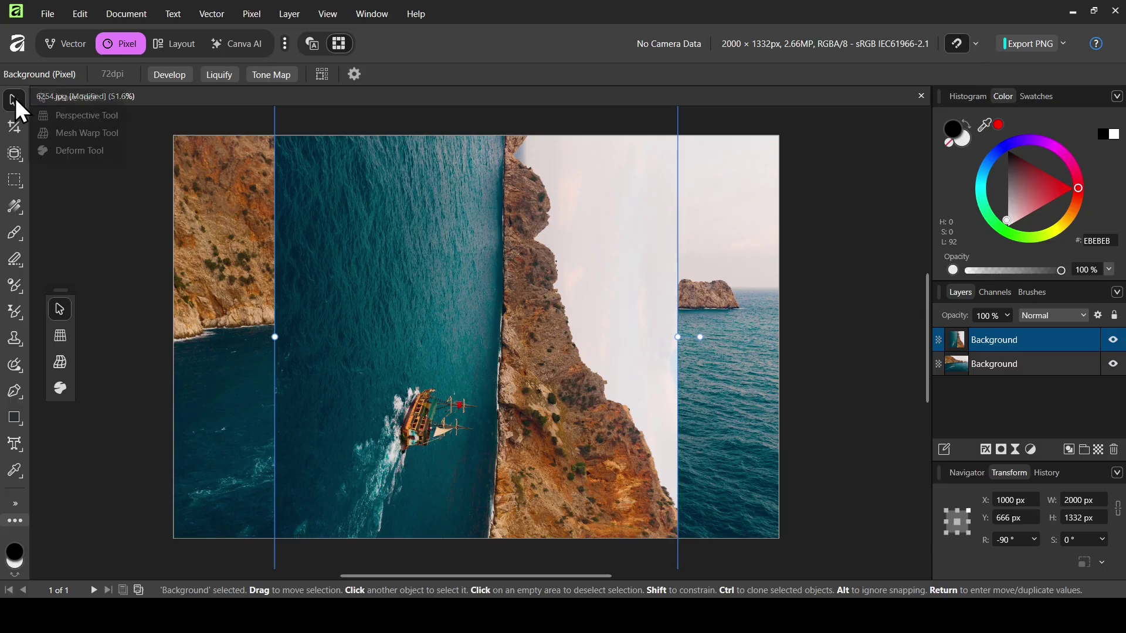
drag(424, 231, 525, 333)
drag(715, 179, 711, 179)
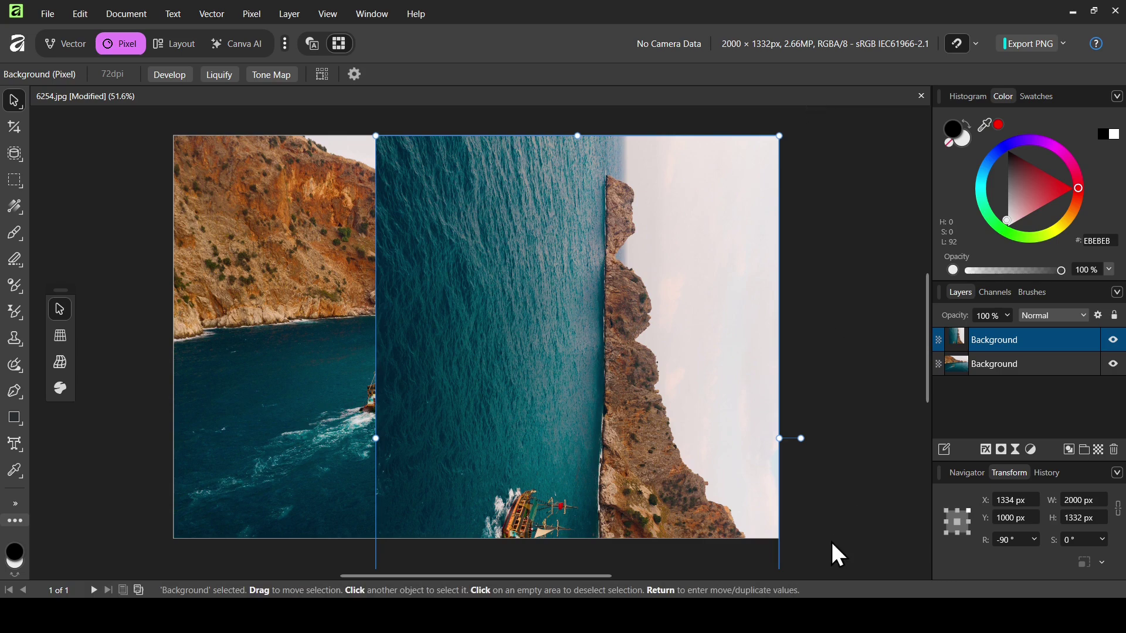
click(11, 390)
At 45% zoom, draw a closed Pen triangle from below the lower left past the top-right and bottom-right corners.
click(65, 388)
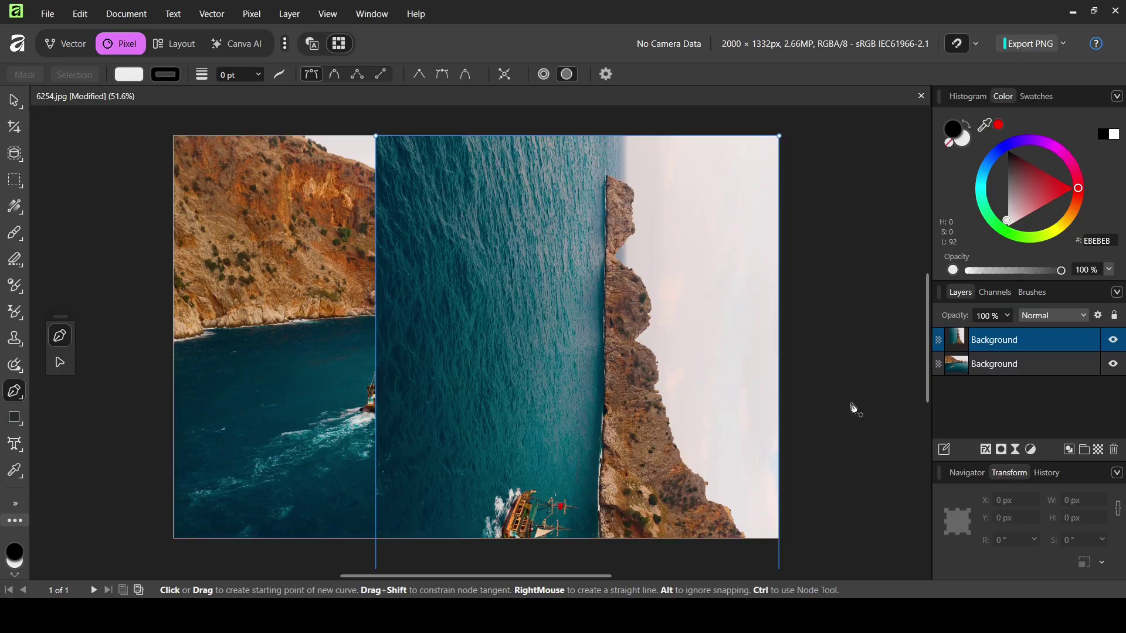
click(973, 473)
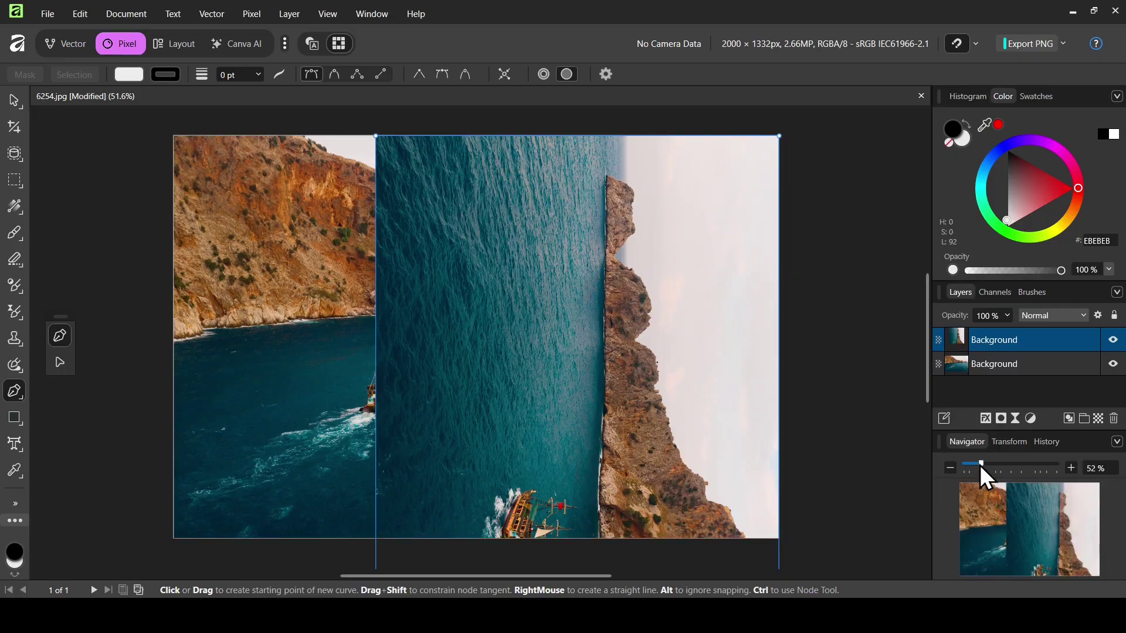
drag(980, 466, 979, 465)
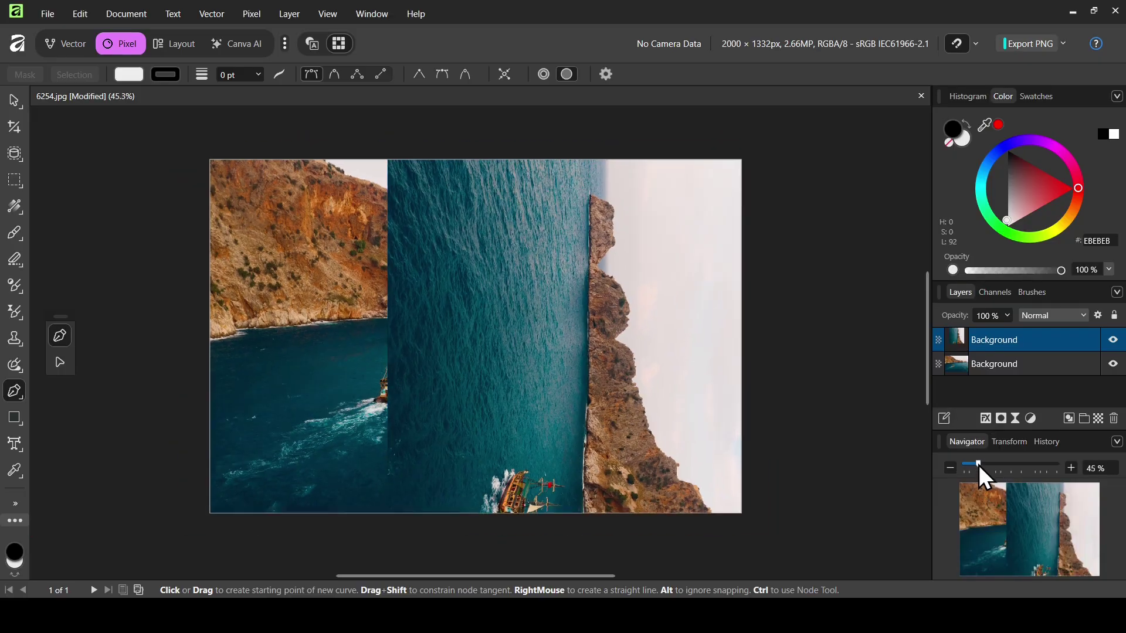
click(378, 529)
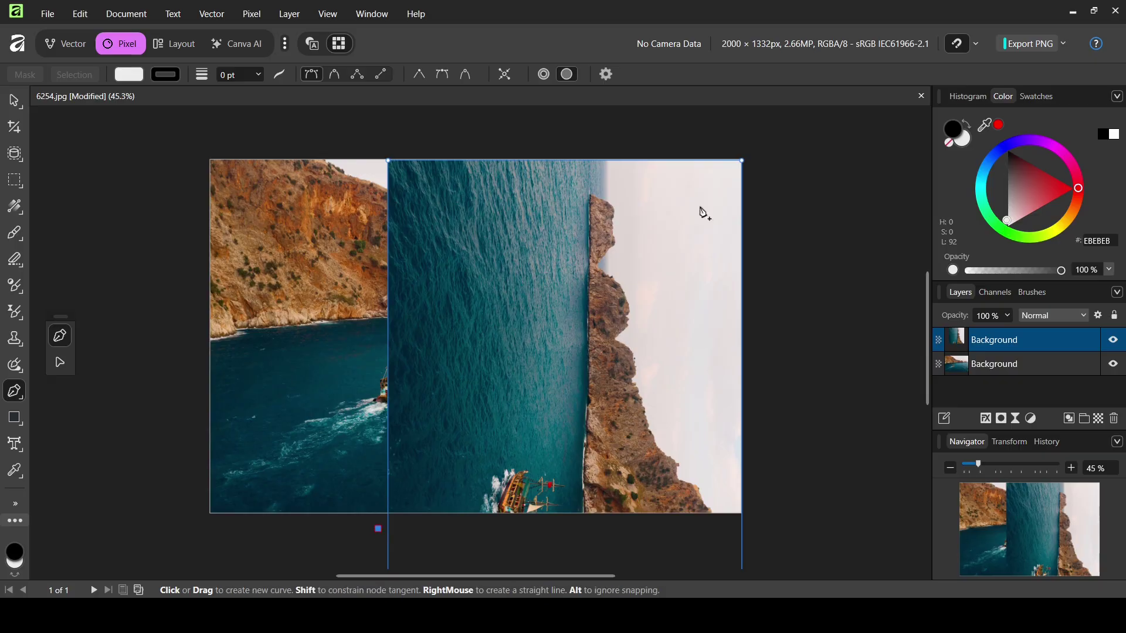
click(767, 135)
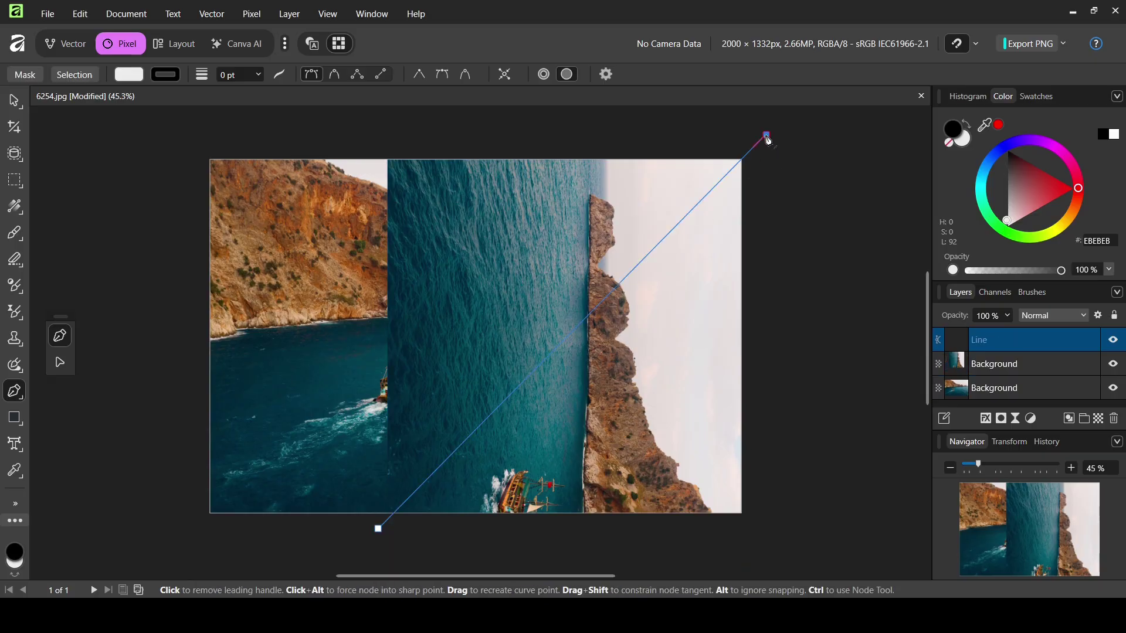
click(786, 546)
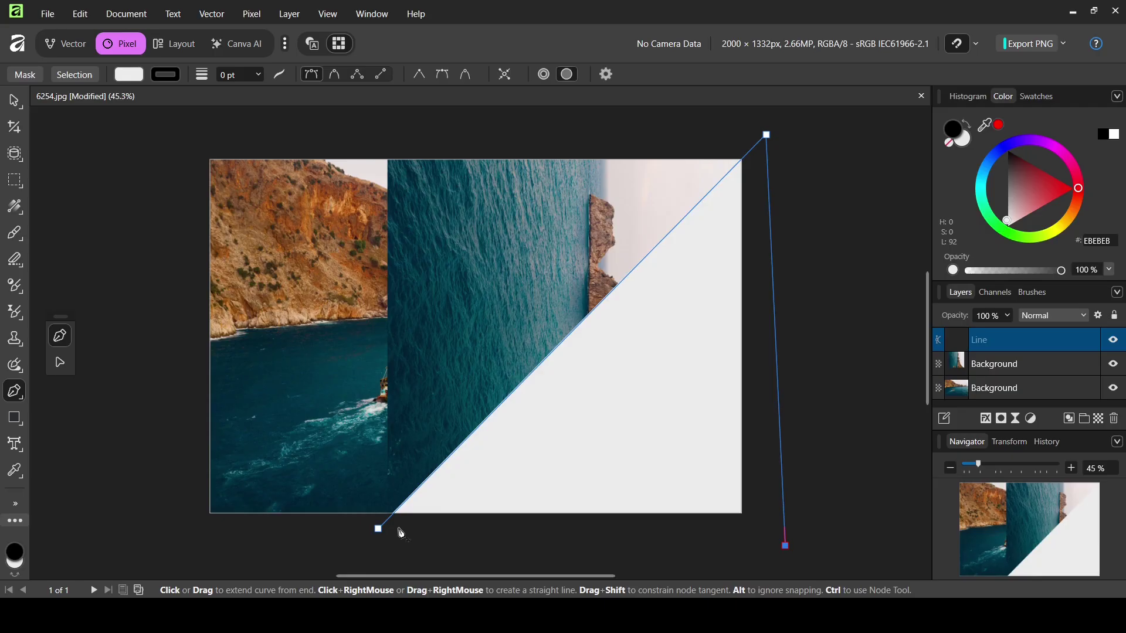
click(378, 529)
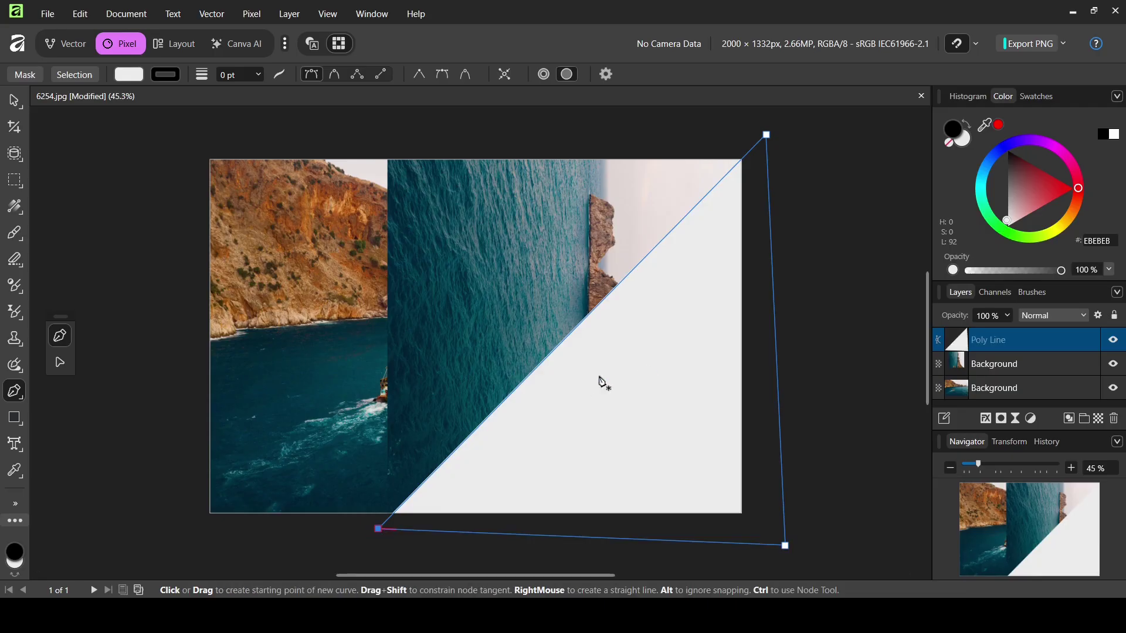
Set the triangle's fill to None.
click(135, 75)
click(238, 92)
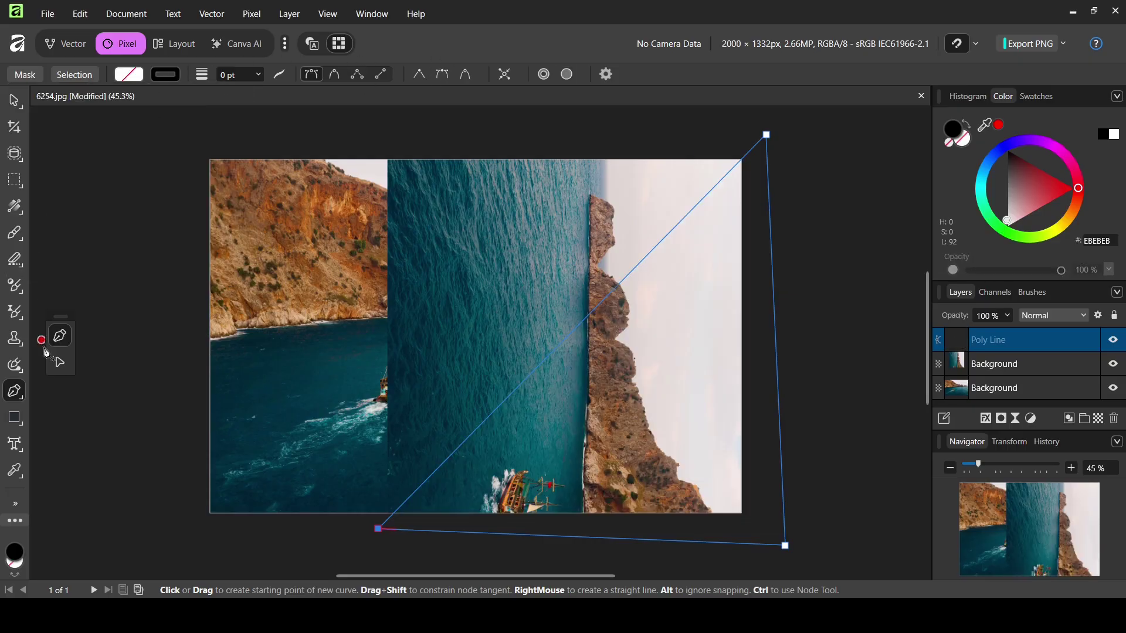
click(64, 361)
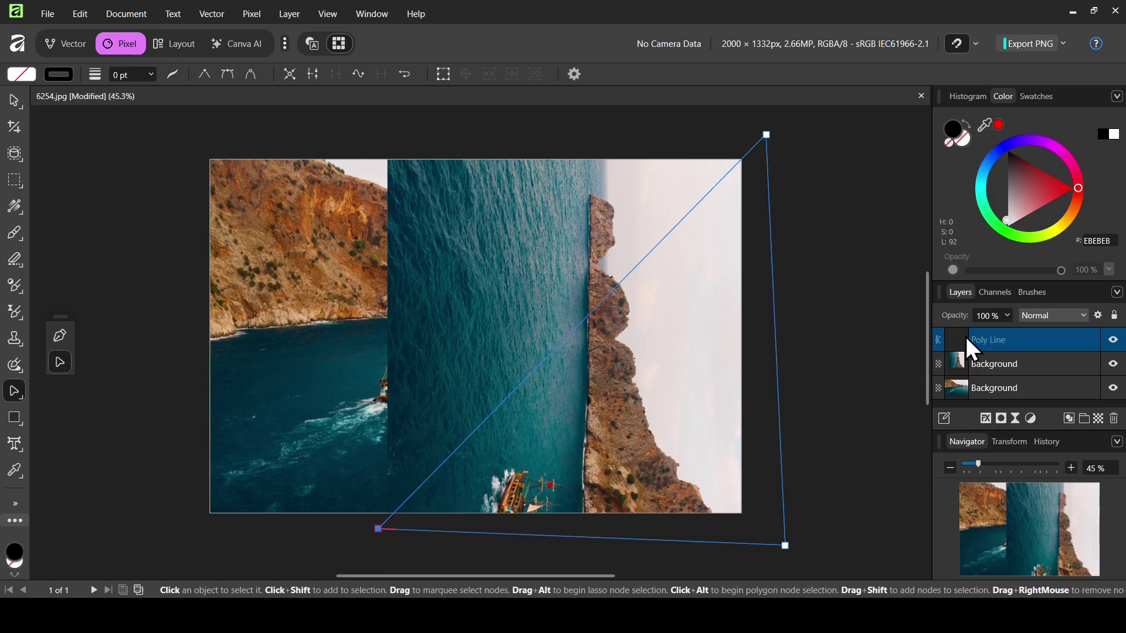
Nudge the Poly Line's lower-left corner node and select its top node.
drag(981, 463, 983, 464)
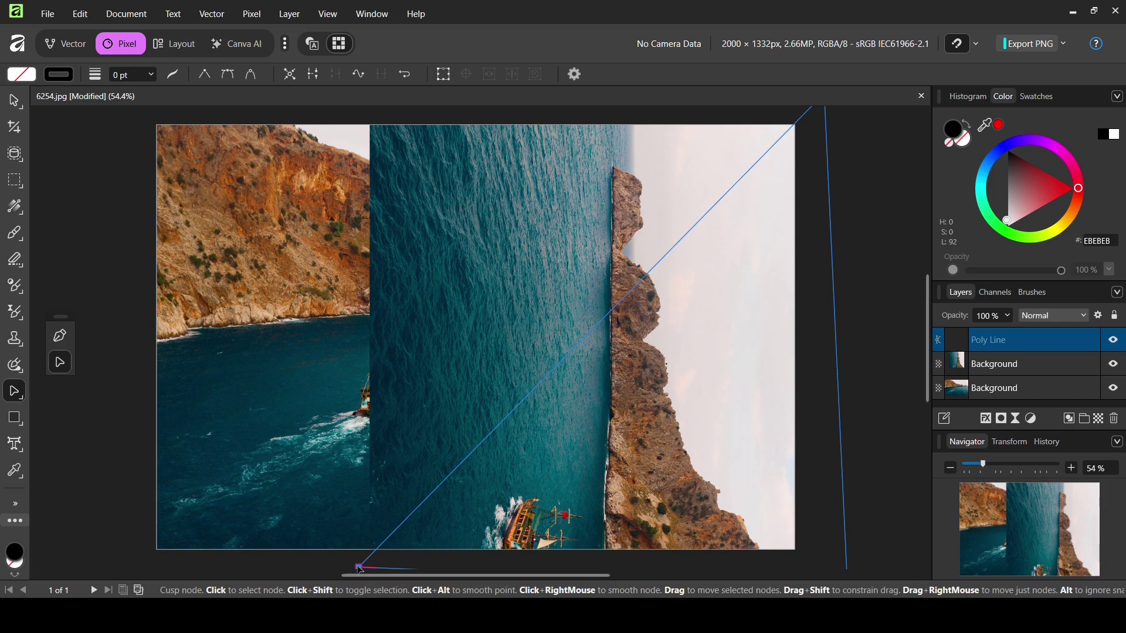
scroll(357, 545, down, 2)
drag(355, 536, 354, 538)
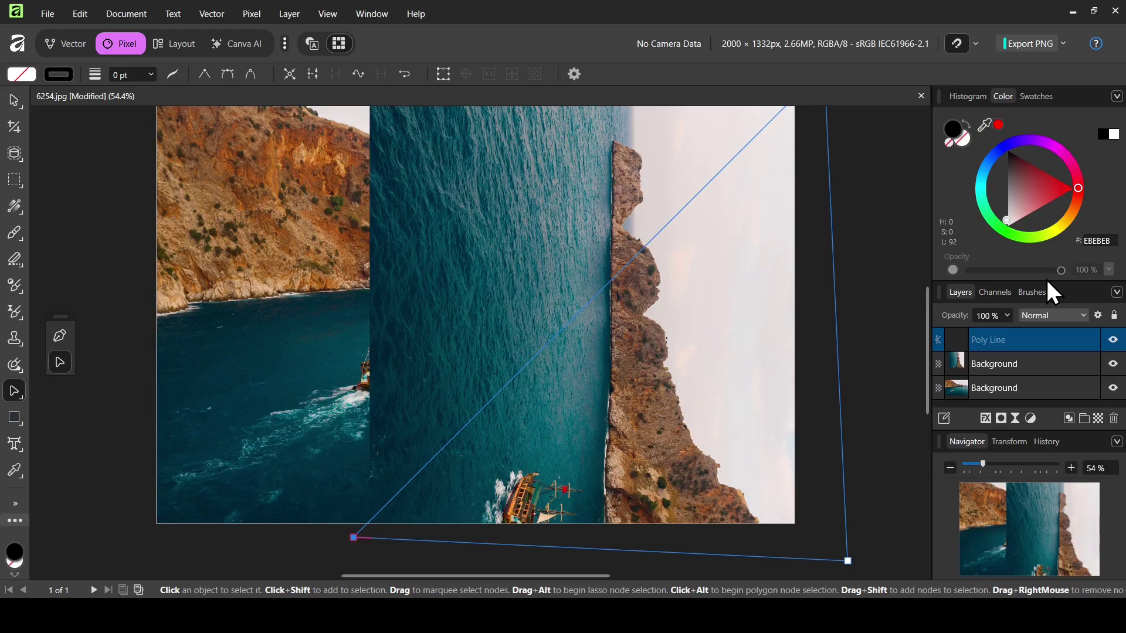
click(925, 259)
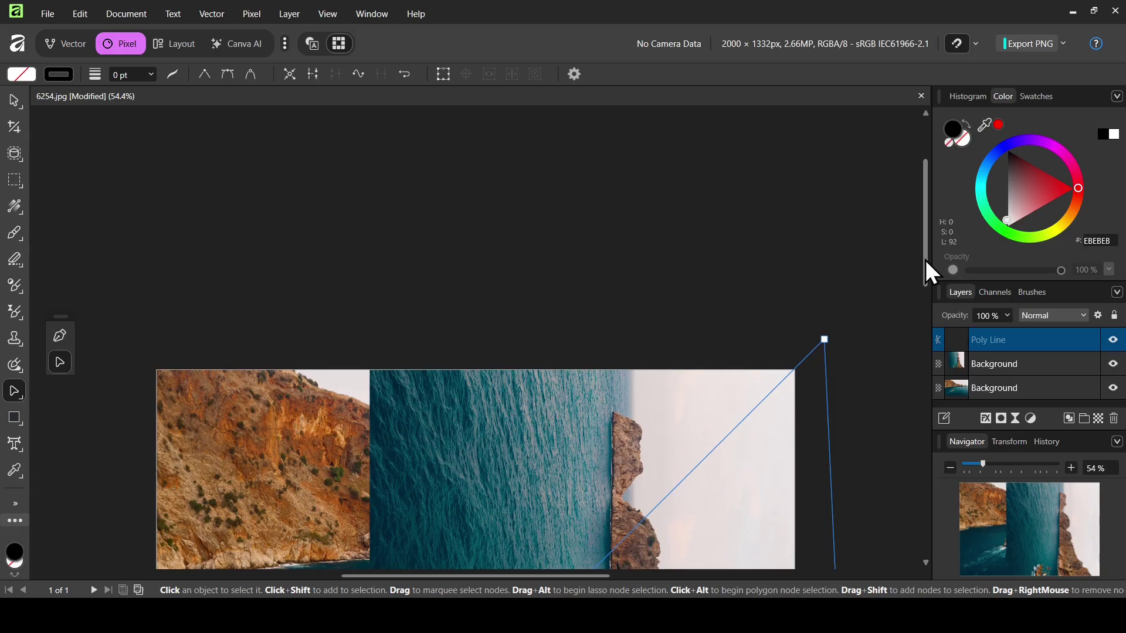
click(825, 340)
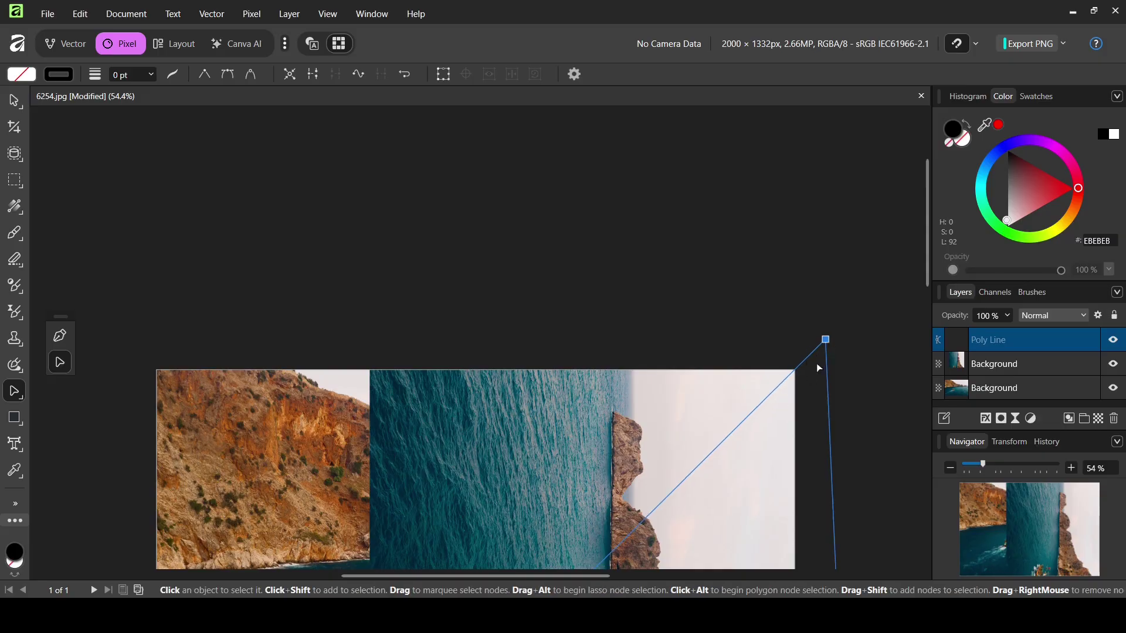
drag(930, 257, 921, 390)
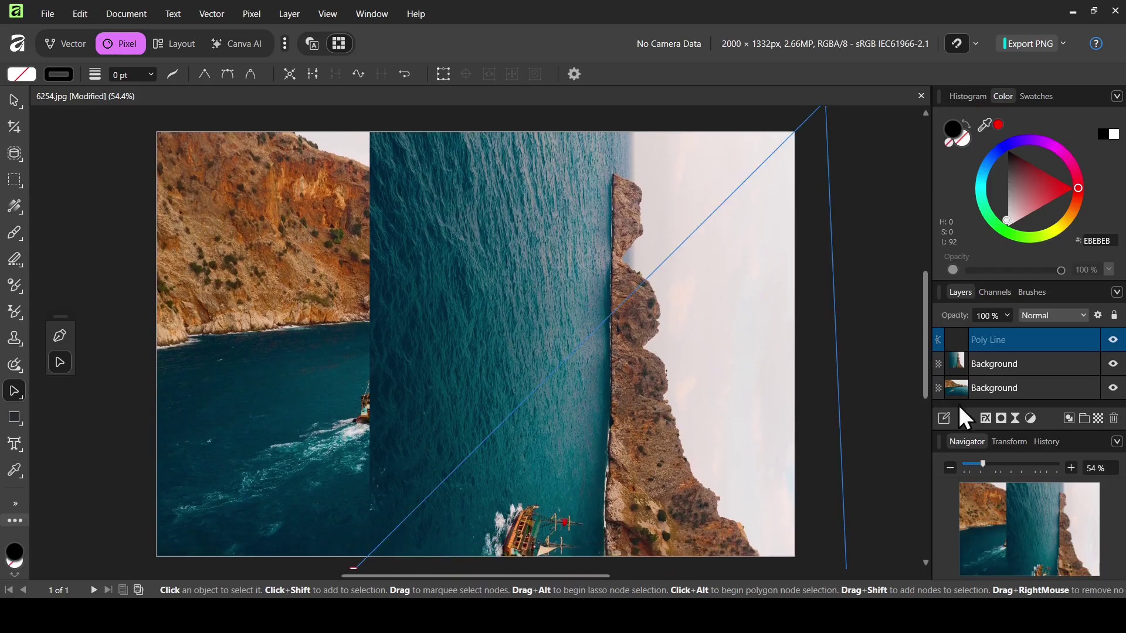
drag(982, 463, 979, 463)
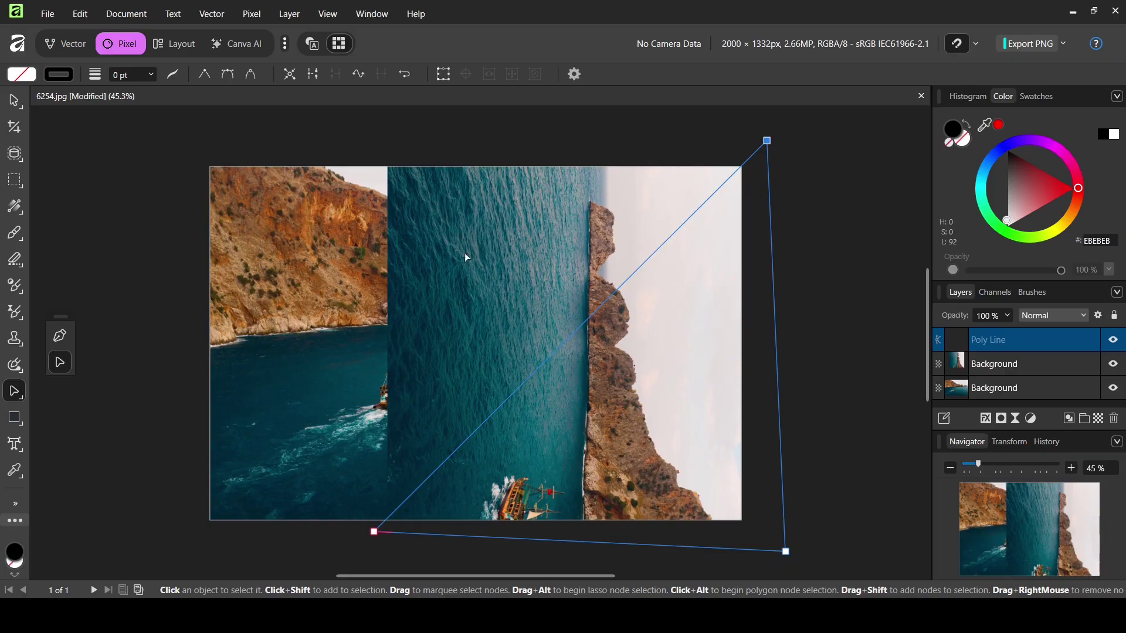
click(65, 339)
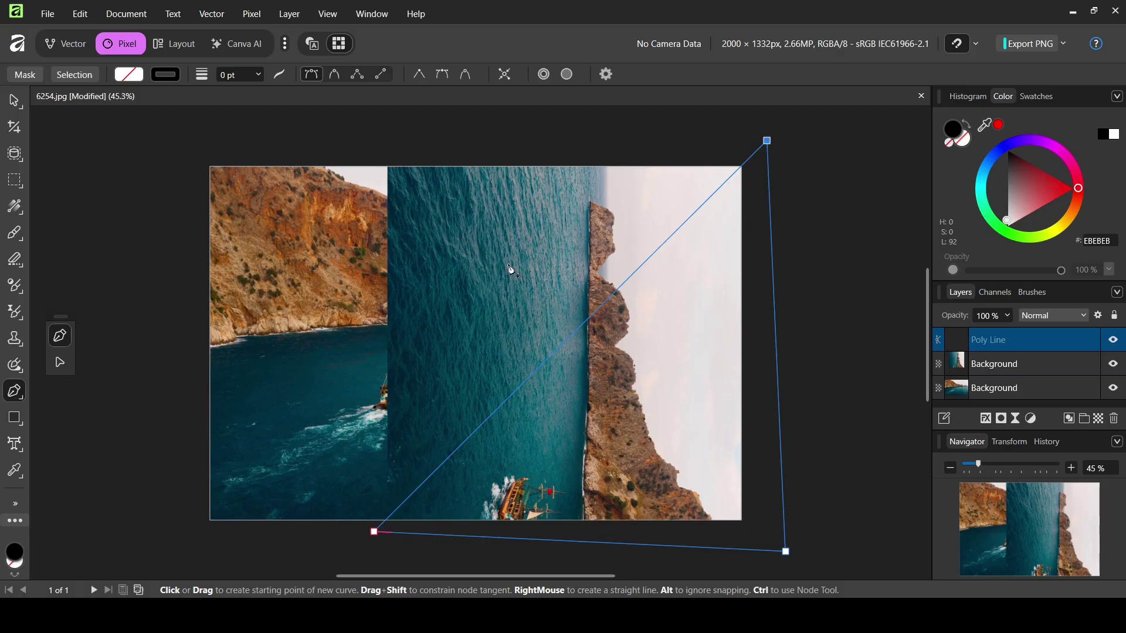
Apply the Poly Line as a mask on the top Background copy, then check its mask and pixel thumbnails.
click(22, 75)
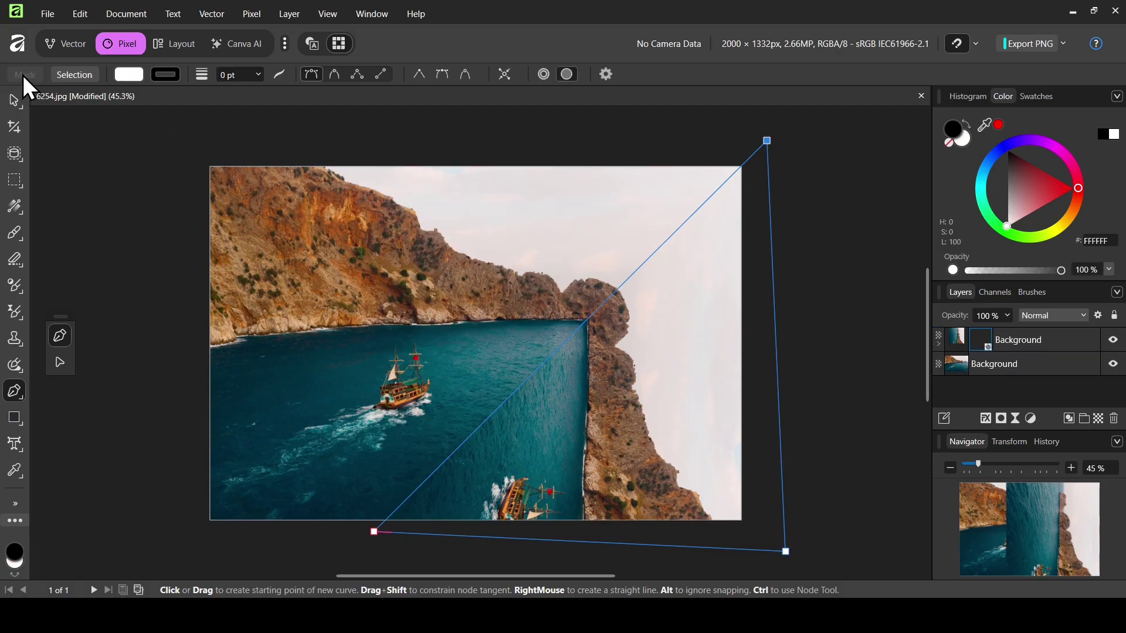
key(v)
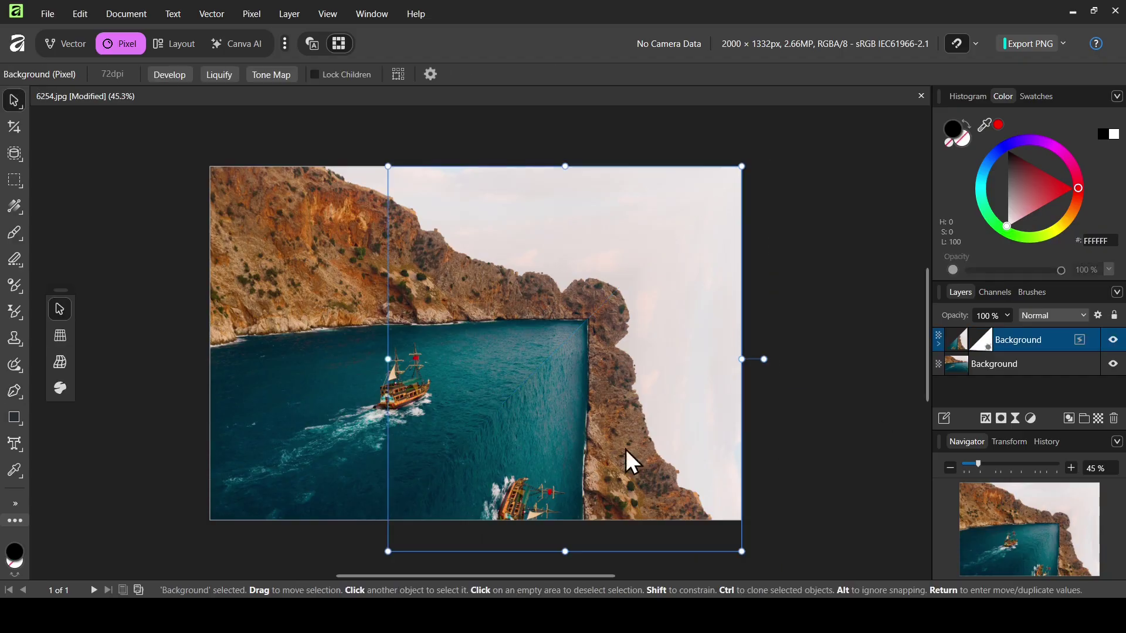
click(993, 341)
click(955, 343)
click(19, 362)
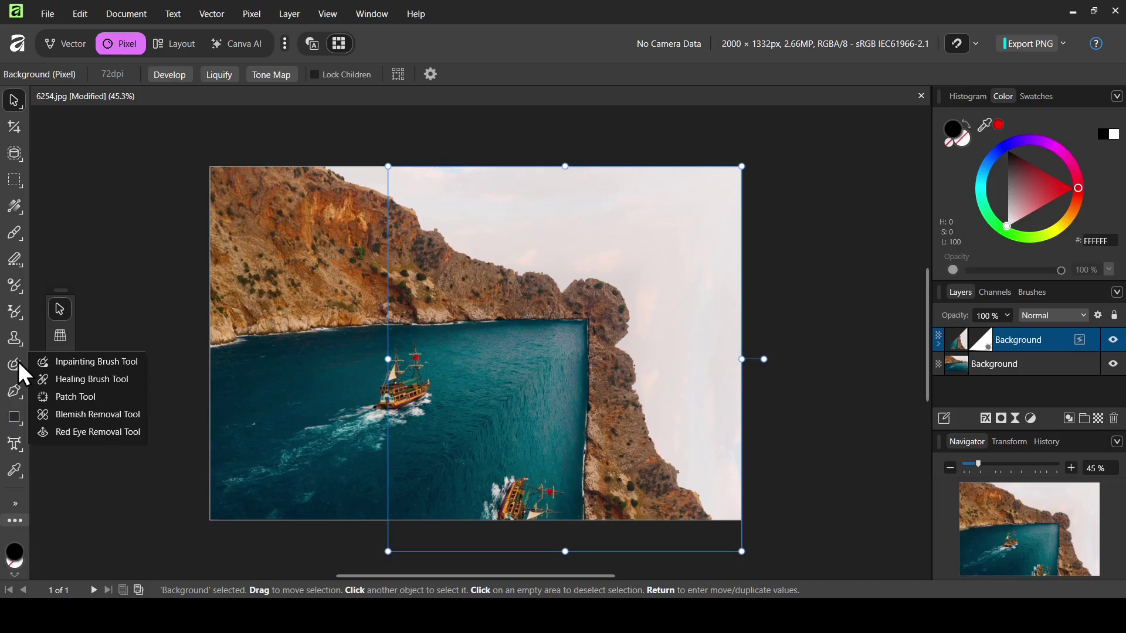
Patch out the lower ship on the water wall using nearby clean water.
click(95, 399)
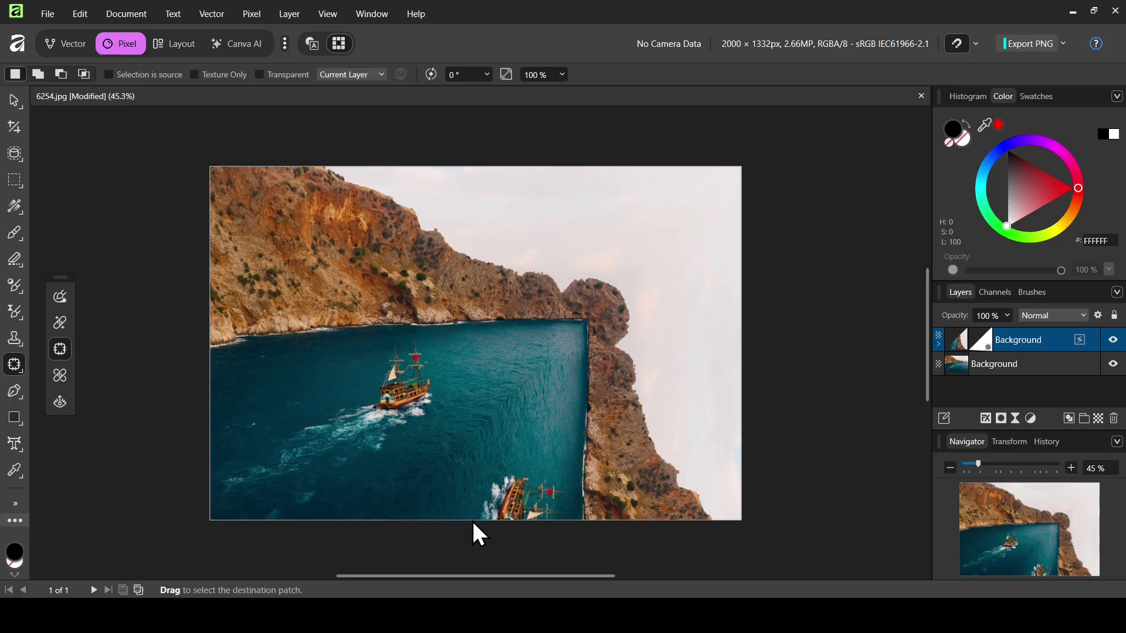
mouse_move(507, 466)
mouse_down()
mouse_move(567, 490)
mouse_move(559, 527)
mouse_move(477, 526)
mouse_move(525, 516)
mouse_move(545, 542)
mouse_move(568, 541)
mouse_move(558, 551)
mouse_move(539, 513)
mouse_move(539, 448)
mouse_move(509, 427)
mouse_up()
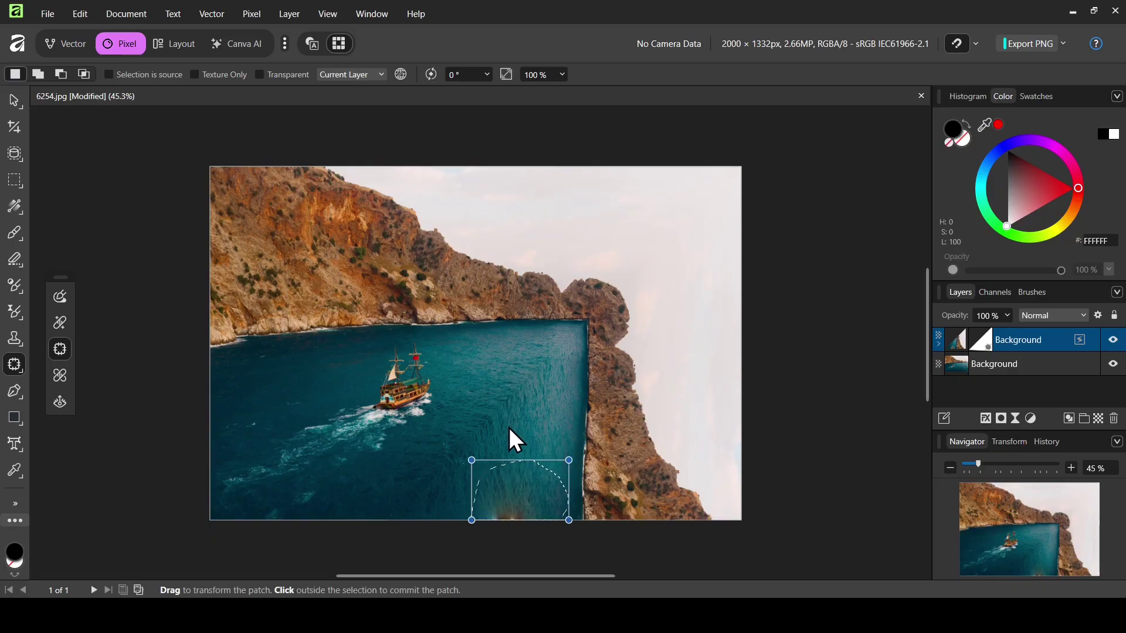
click(604, 457)
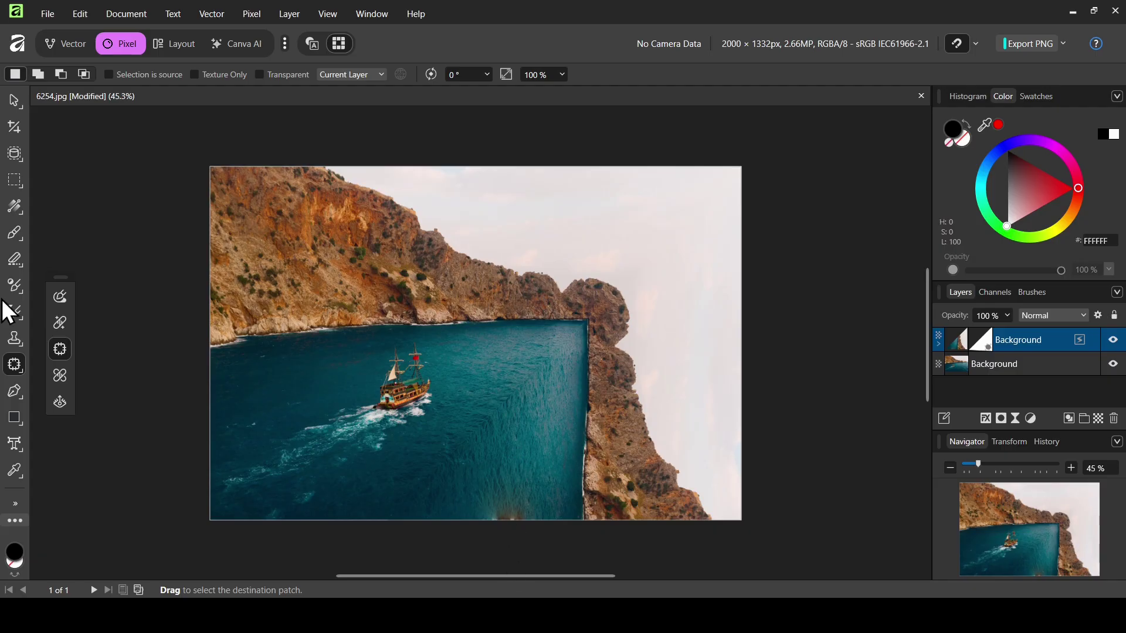
click(60, 296)
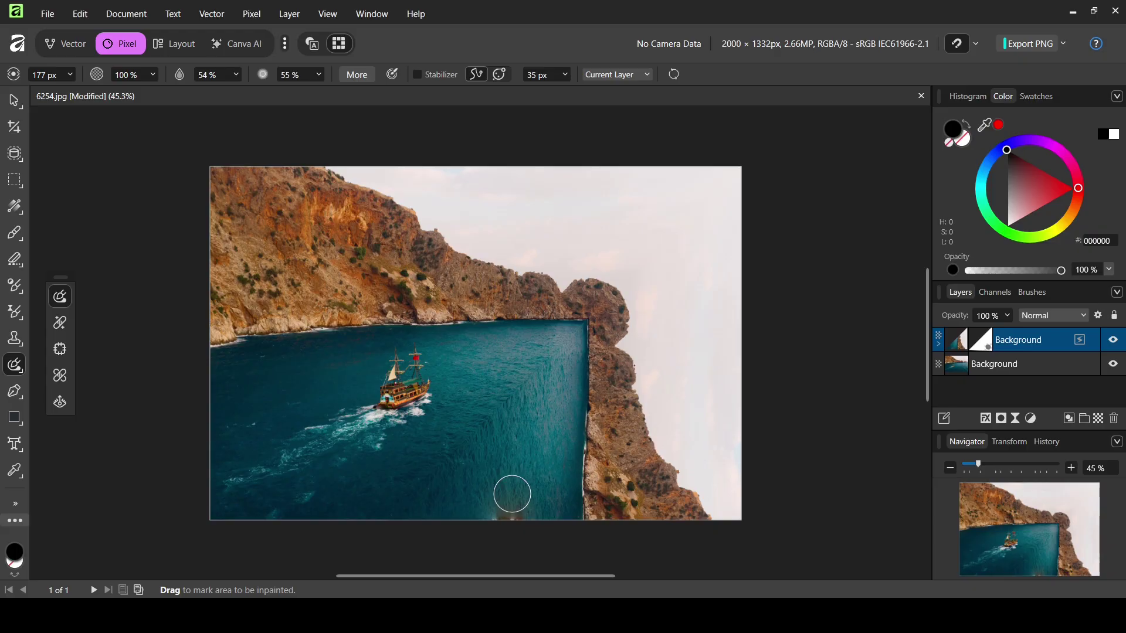
Inpaint the smudge at the wall's bottom edge and load the triangular mask as a selection.
mouse_move(515, 466)
mouse_down()
mouse_move(508, 508)
mouse_move(517, 525)
mouse_up()
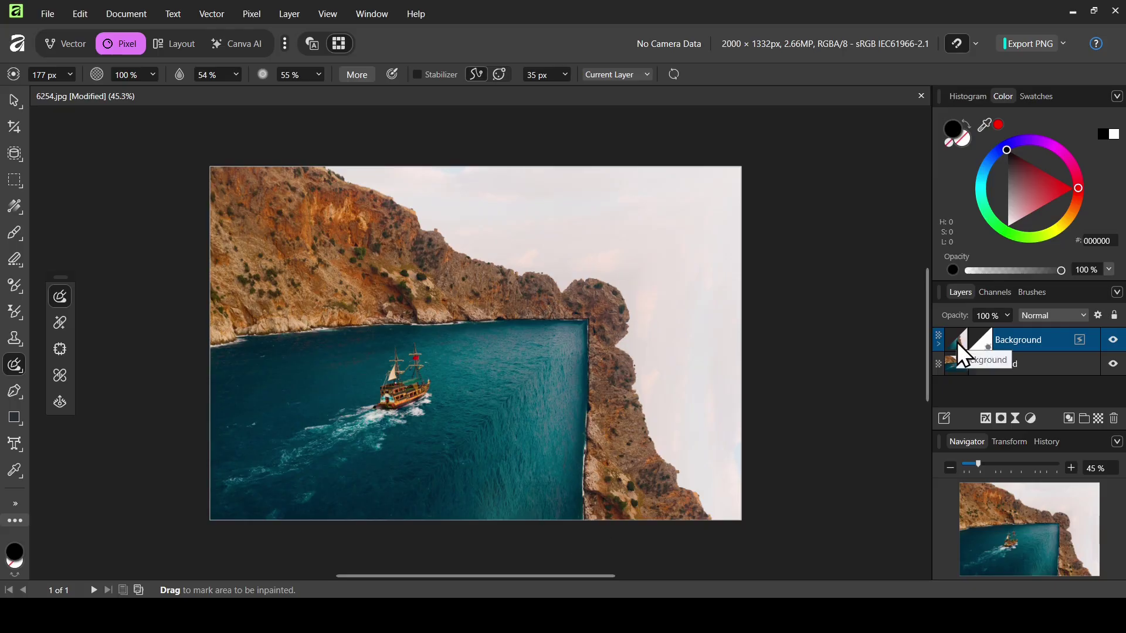
click(1114, 341)
click(1114, 341)
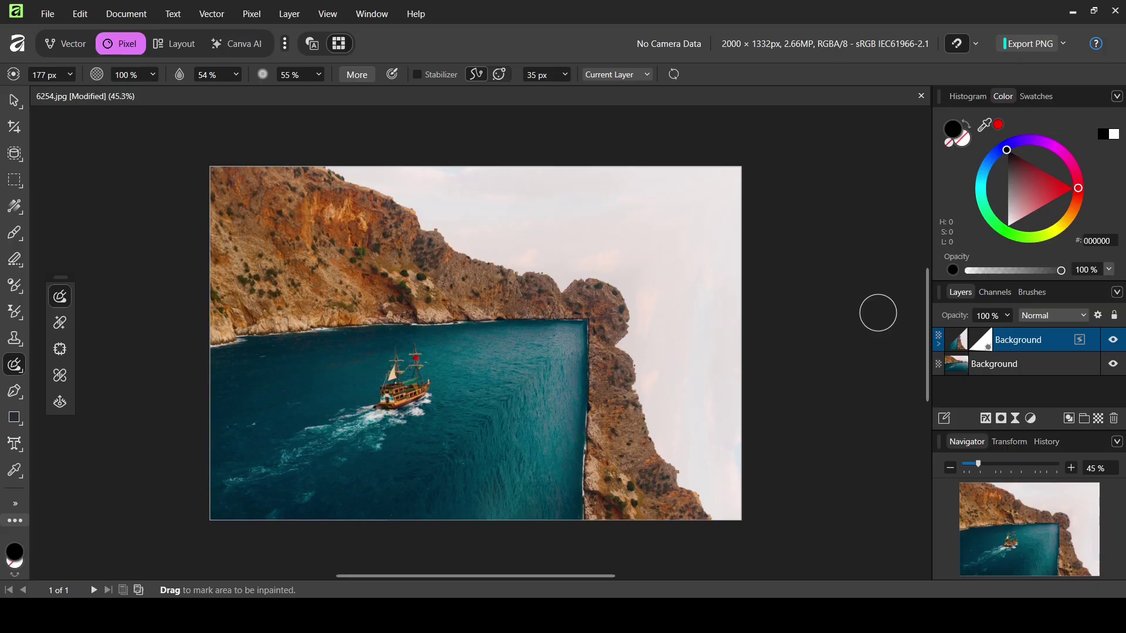
ctrl+click(960, 339)
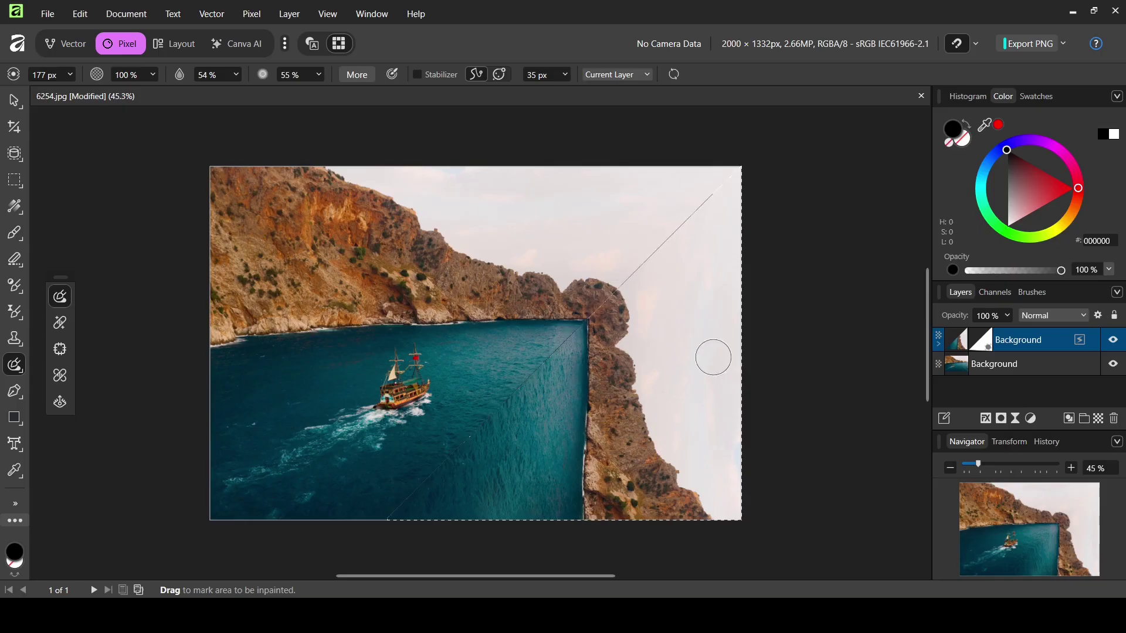
click(12, 159)
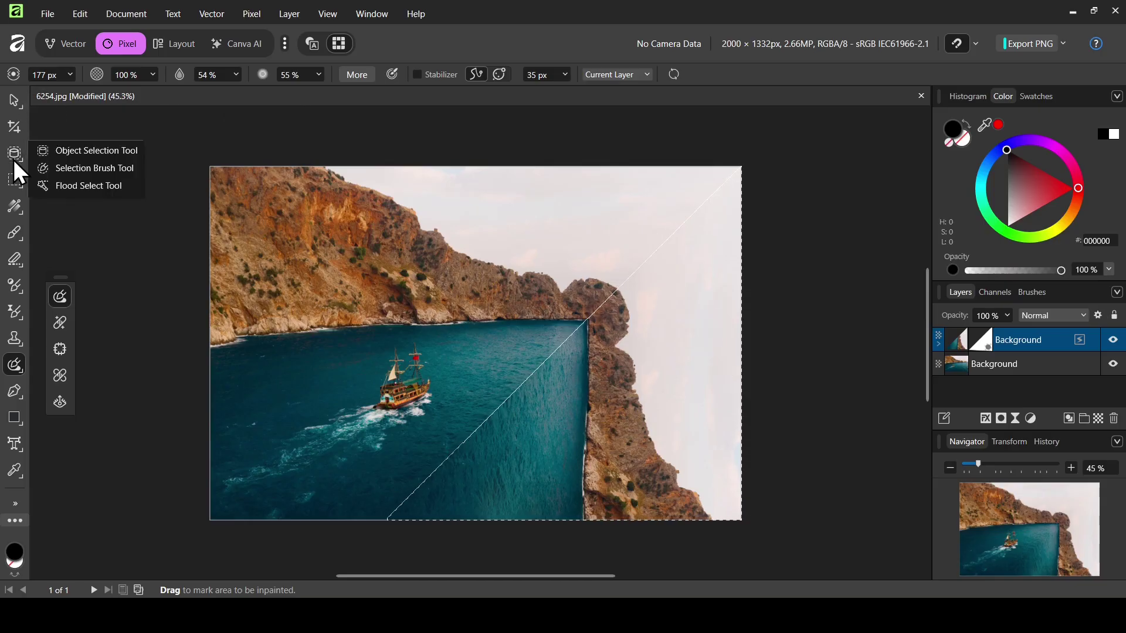
Subtract the cliff and sky from the selection with the Selection Brush, then return it to Add mode.
click(83, 168)
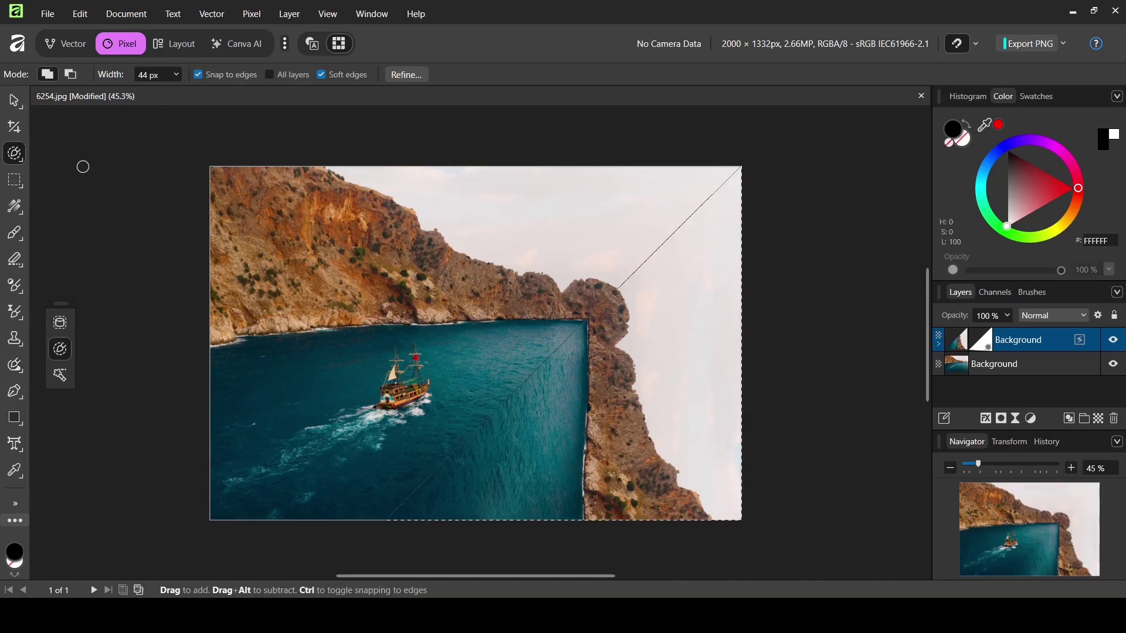
click(70, 74)
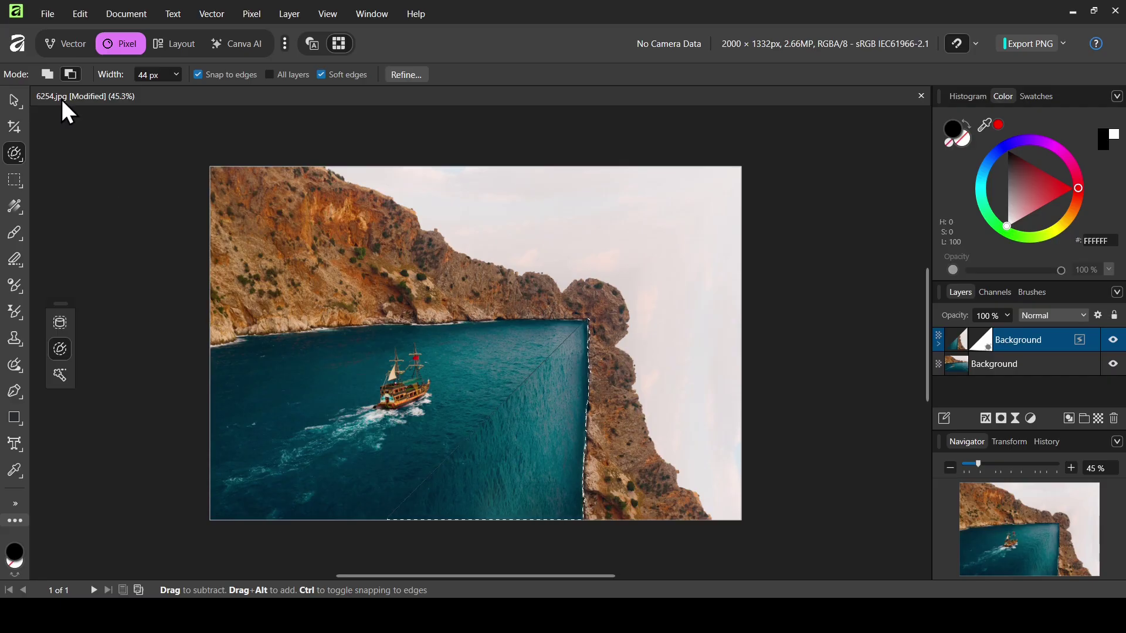
click(45, 75)
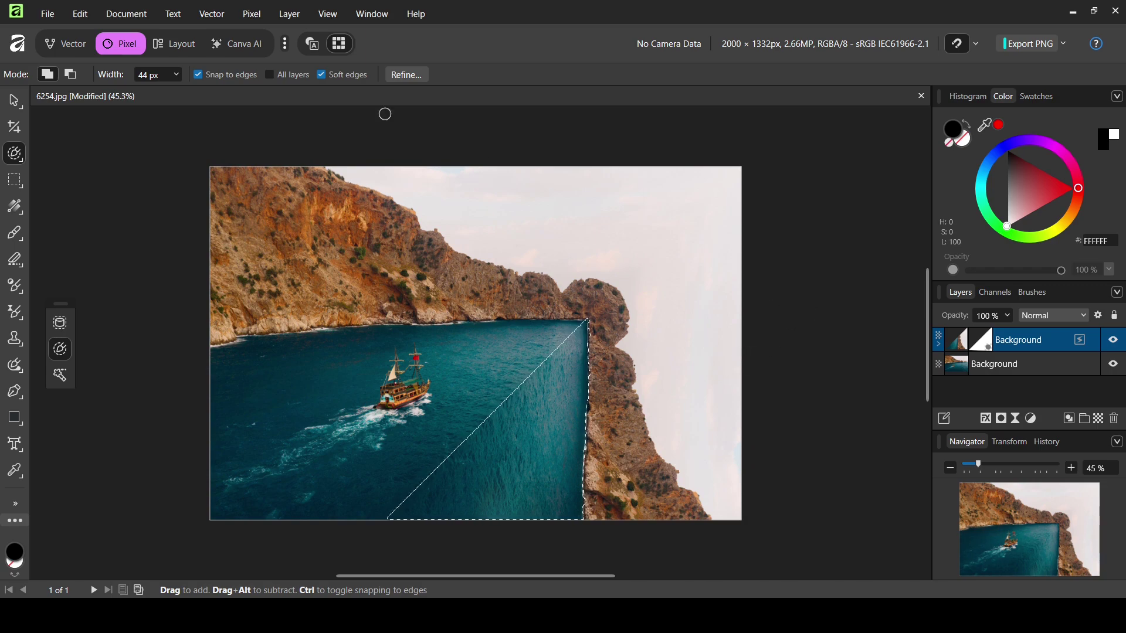
Add a 100%-opacity Fill layer with a linear gradient angled from the wall's diagonal edge toward the bottom.
click(258, 16)
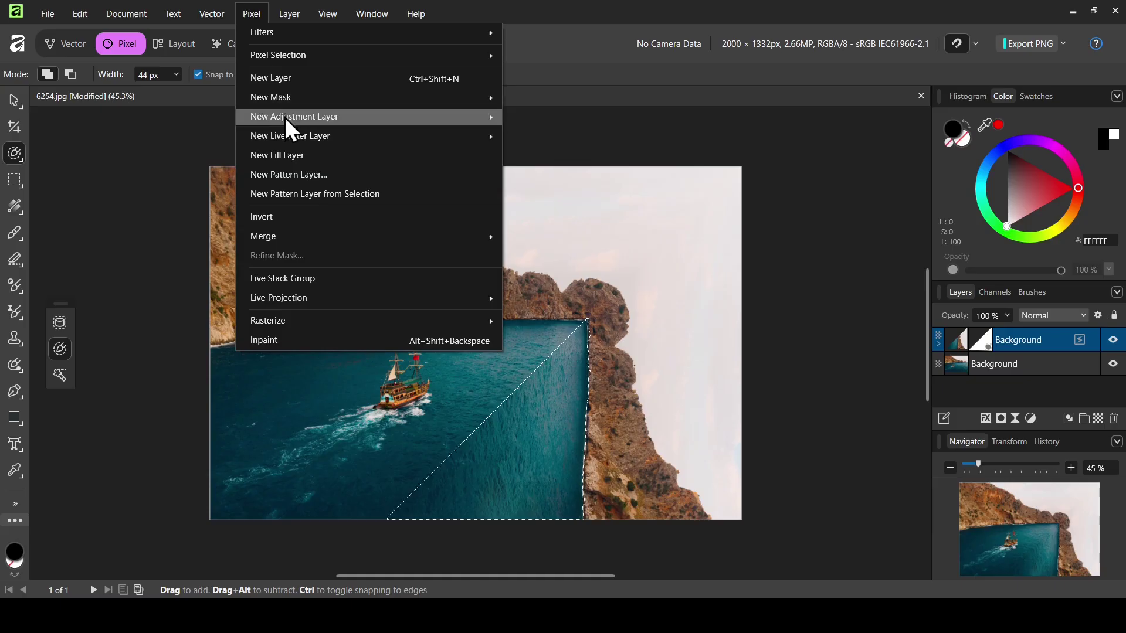
click(290, 157)
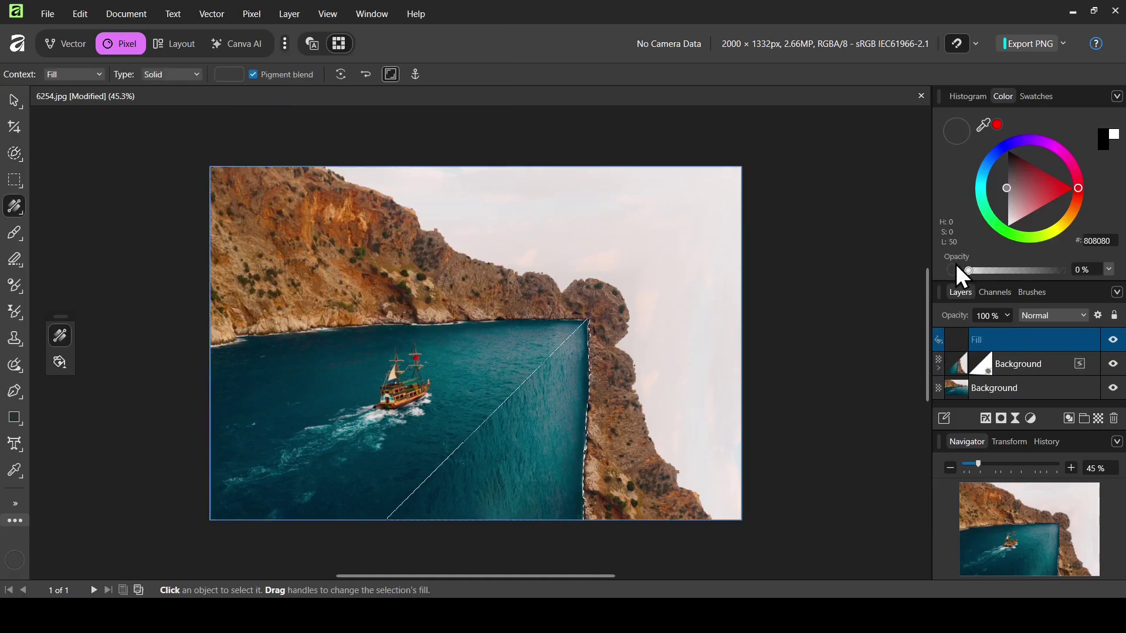
drag(969, 273, 1081, 278)
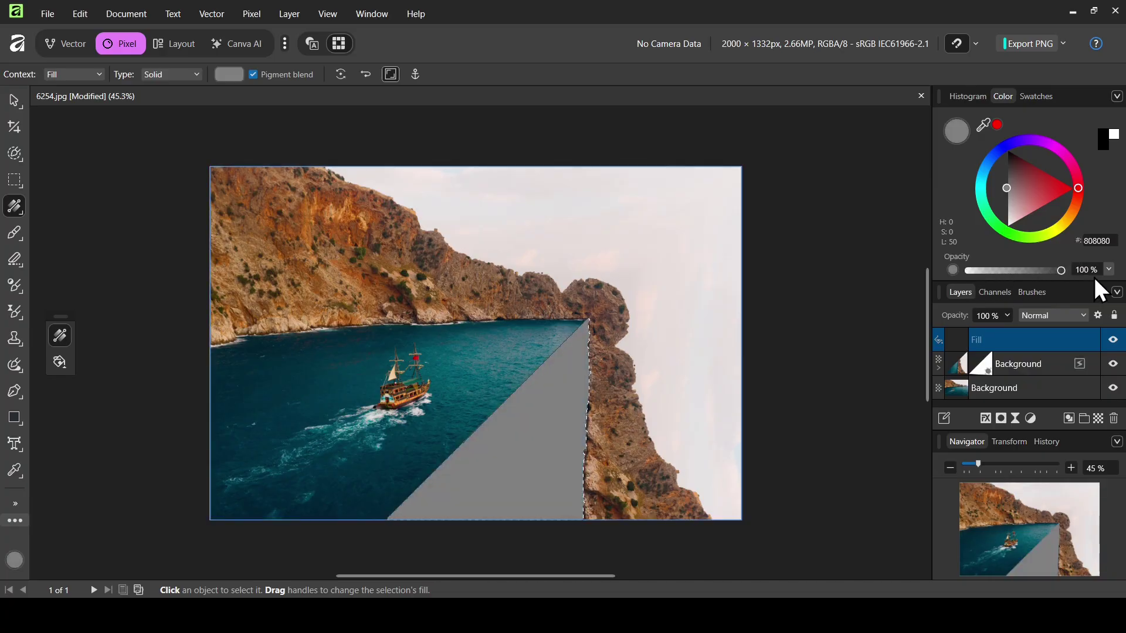
click(186, 75)
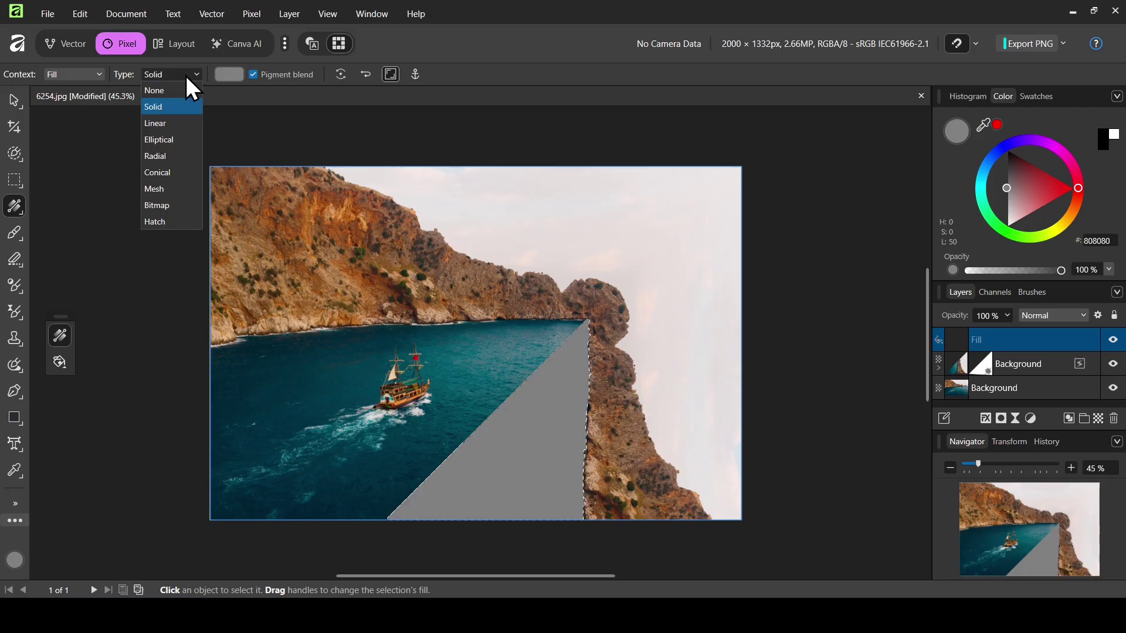
click(183, 124)
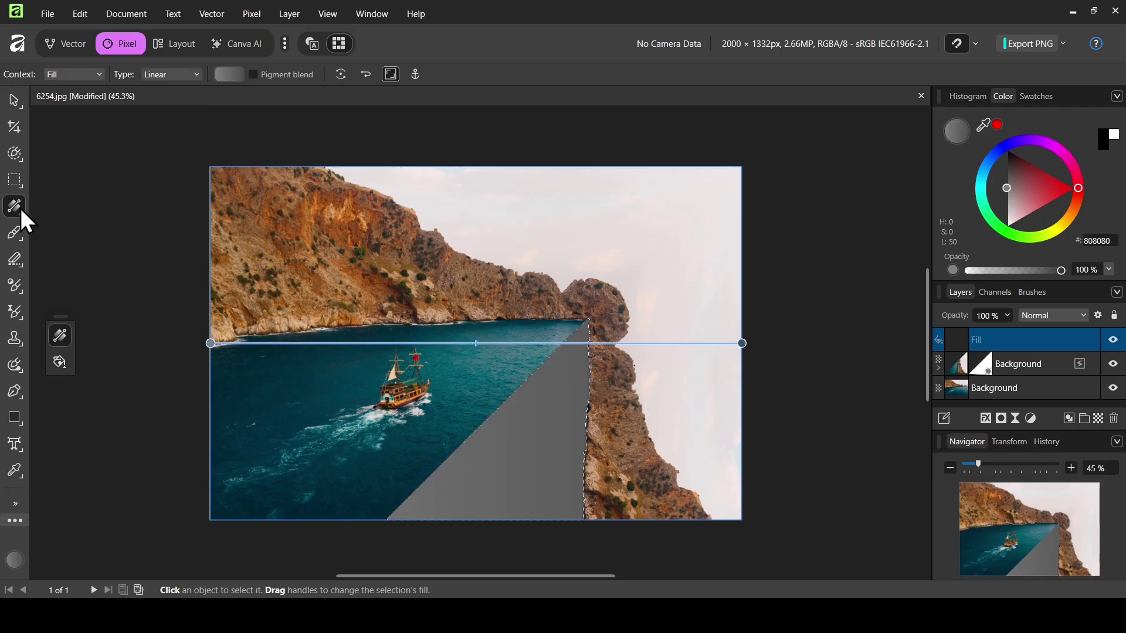
drag(211, 343, 477, 429)
drag(743, 342, 541, 530)
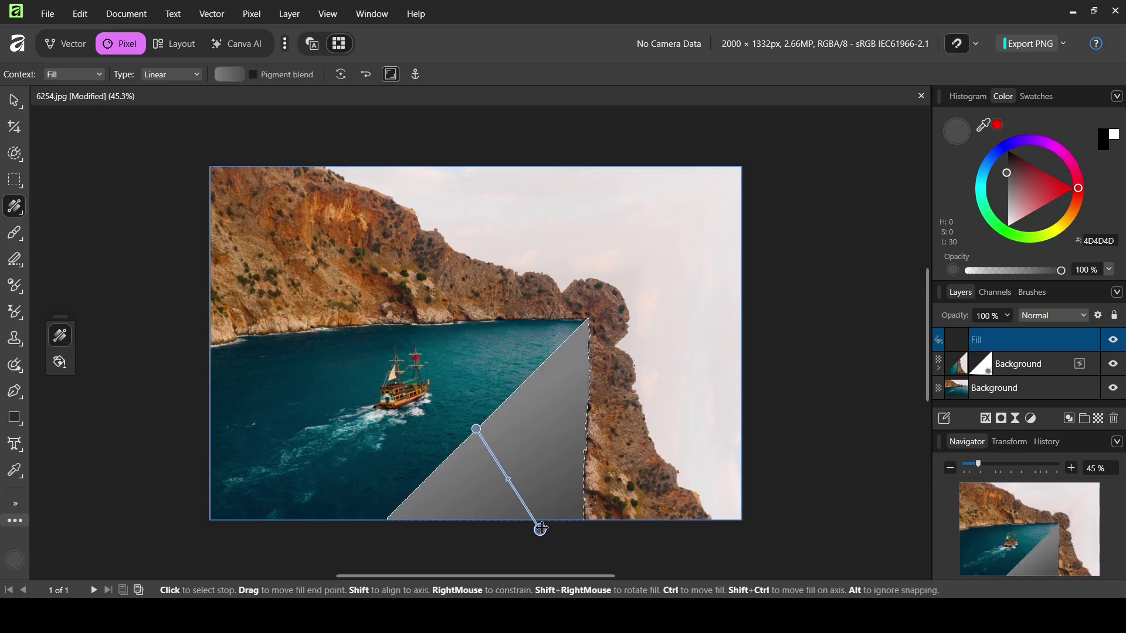
click(476, 430)
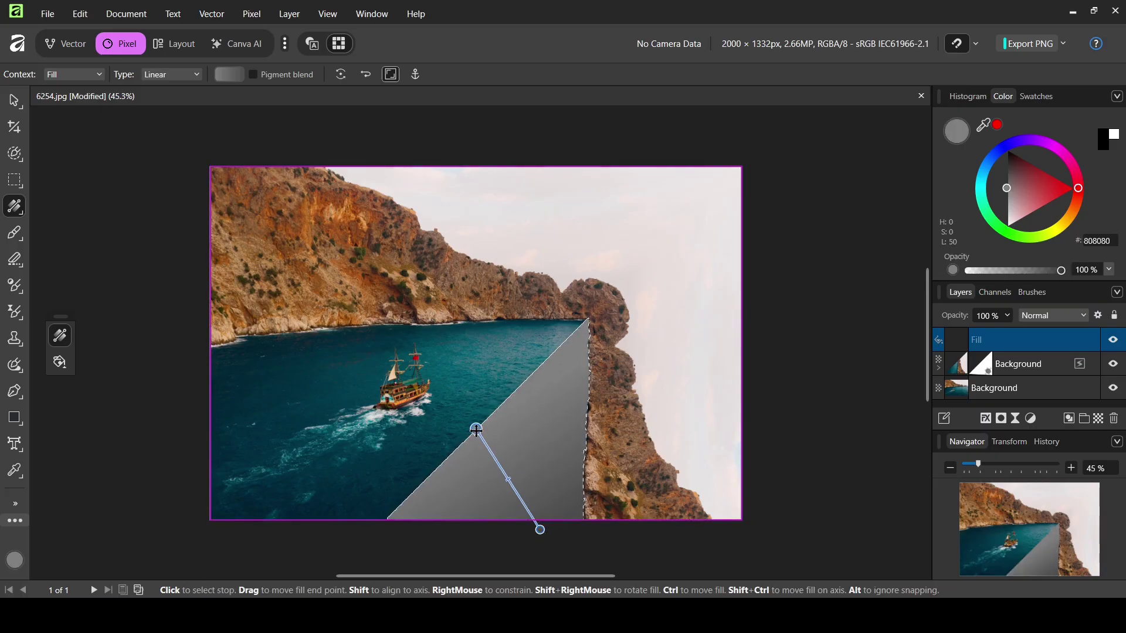
click(237, 72)
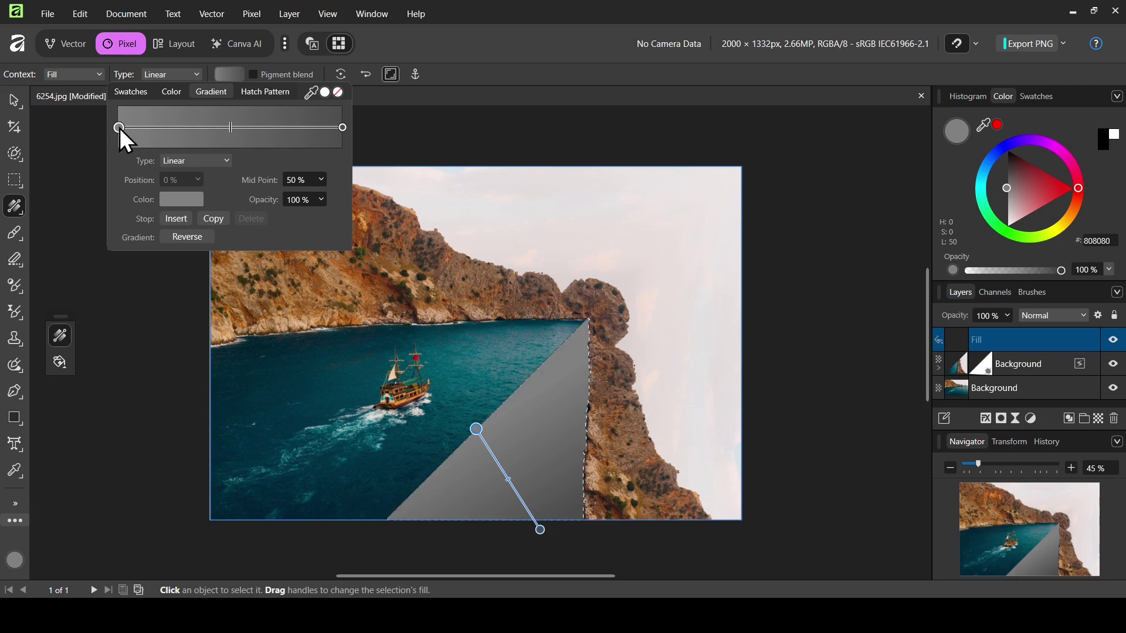
Set the gradient's start stop to black and end stop to white, with the end handle on the bottom edge.
click(183, 201)
click(174, 285)
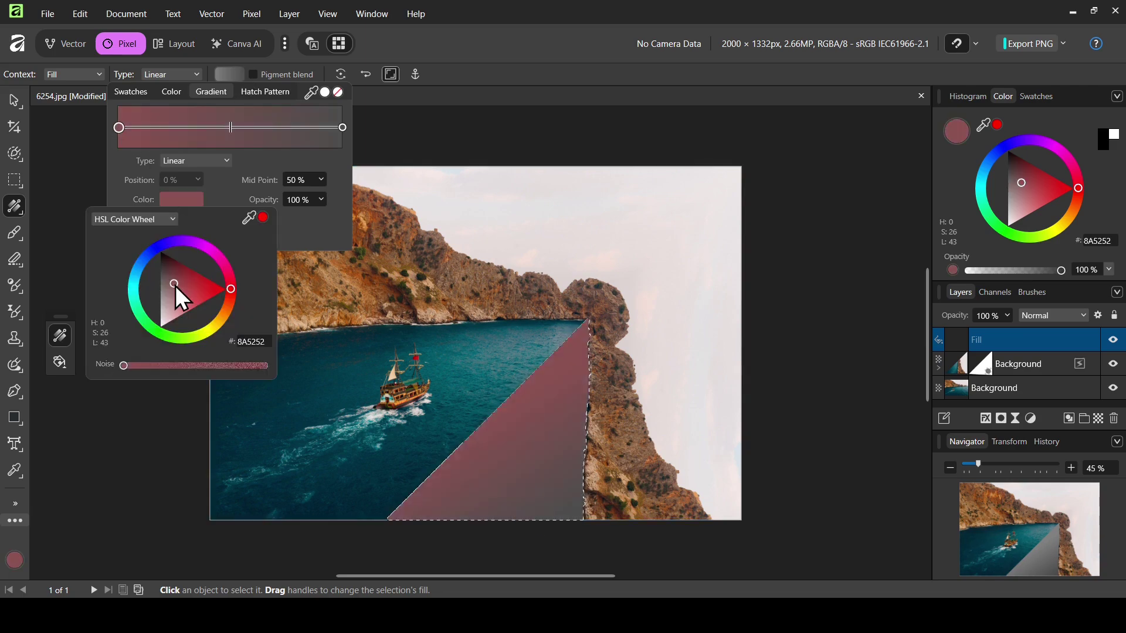
drag(174, 286, 132, 192)
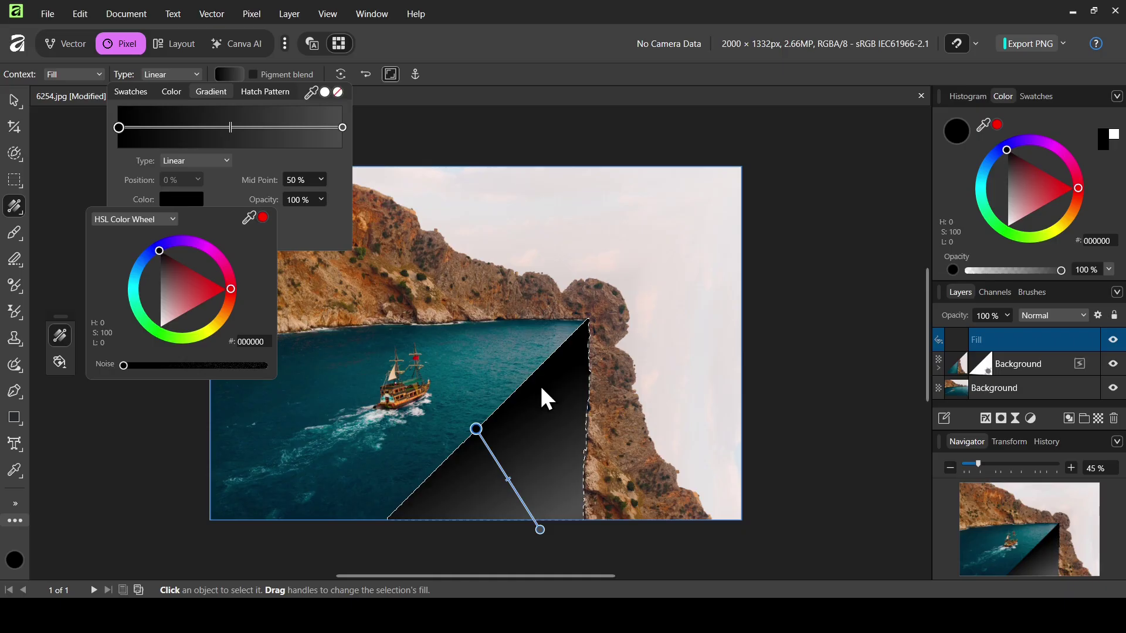
click(272, 167)
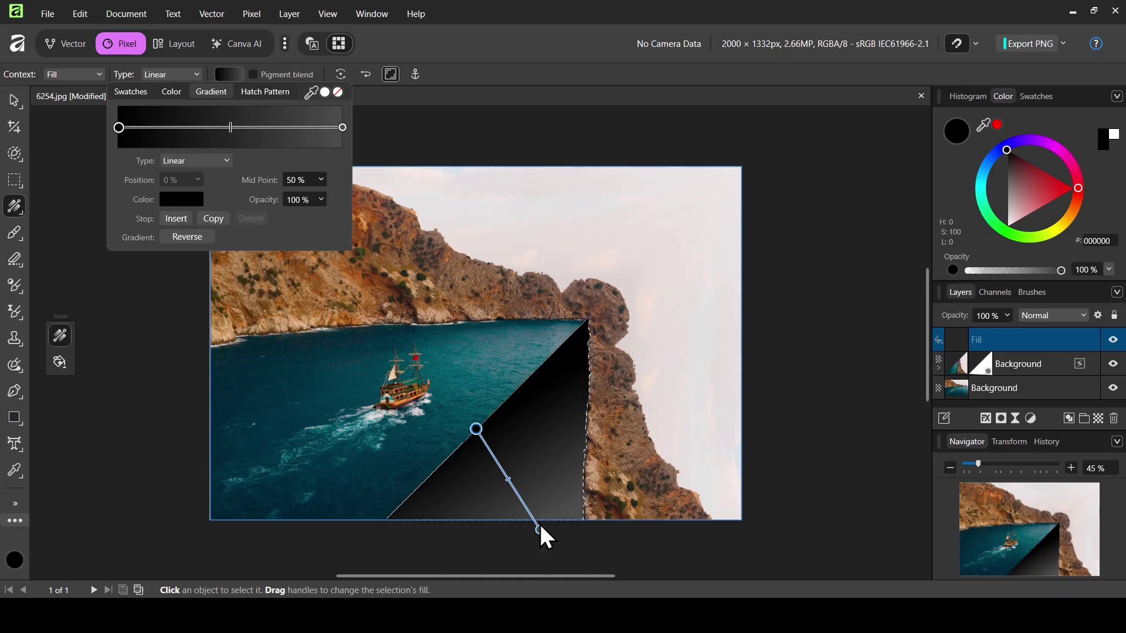
click(343, 128)
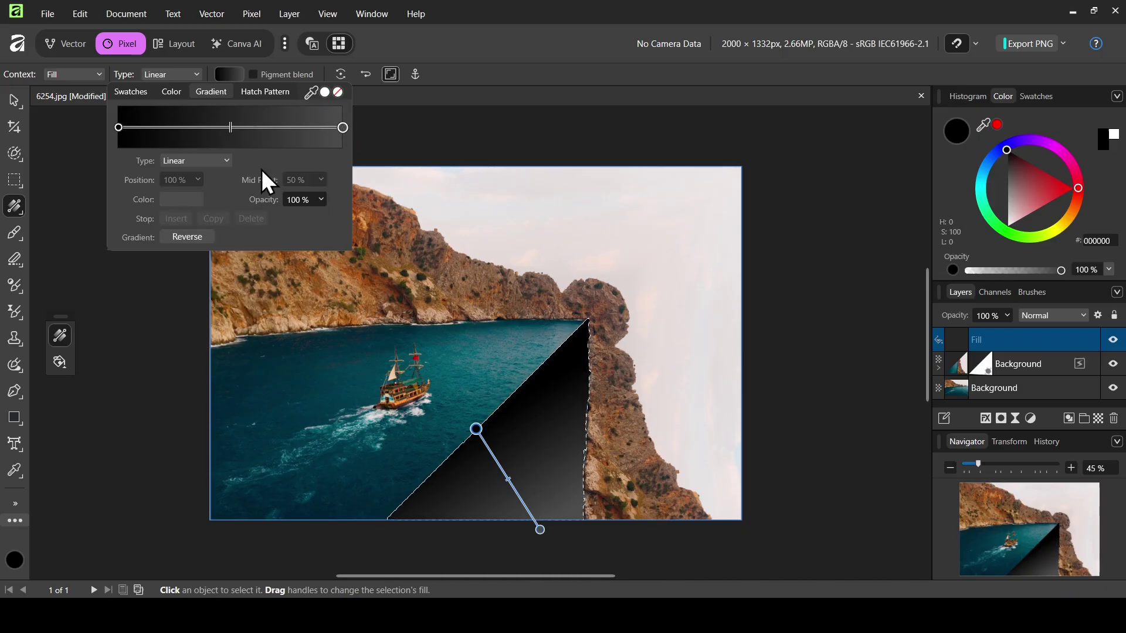
click(186, 201)
drag(192, 273, 147, 357)
click(302, 218)
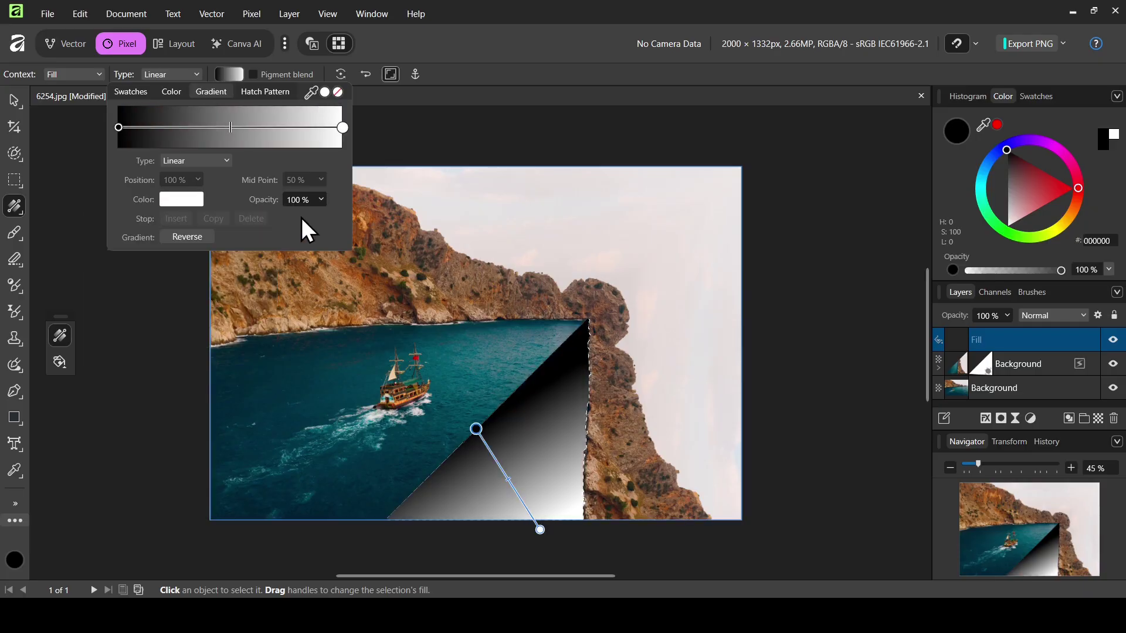
drag(542, 530, 569, 530)
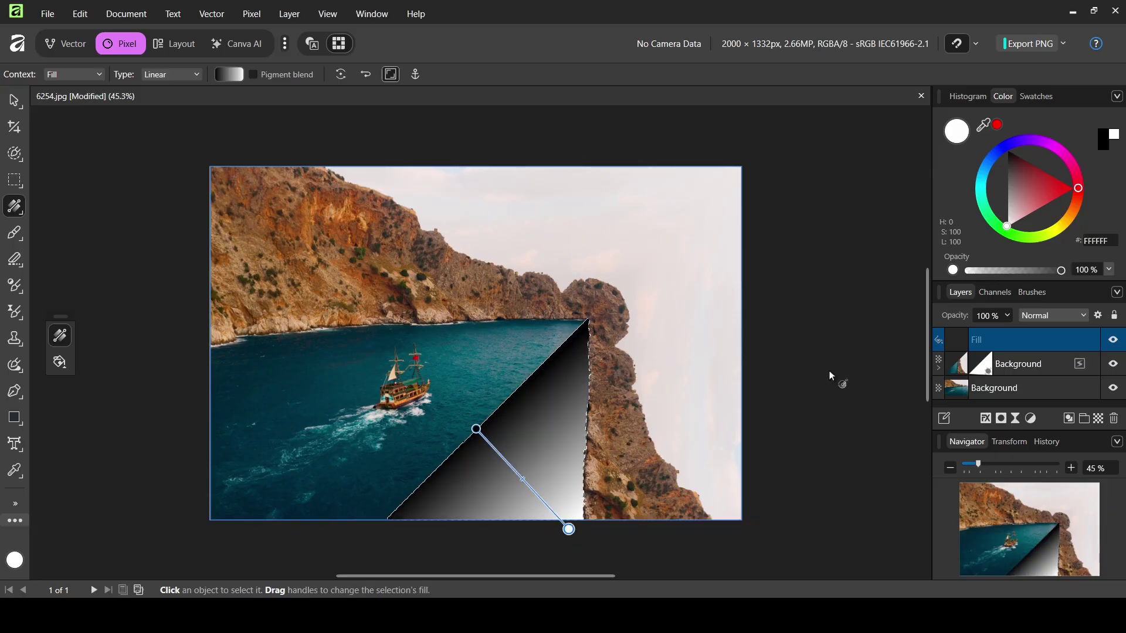
Compare the gradient fill on and off, then move its end point up to the bottom edge.
click(1113, 341)
click(1113, 341)
drag(569, 530, 574, 521)
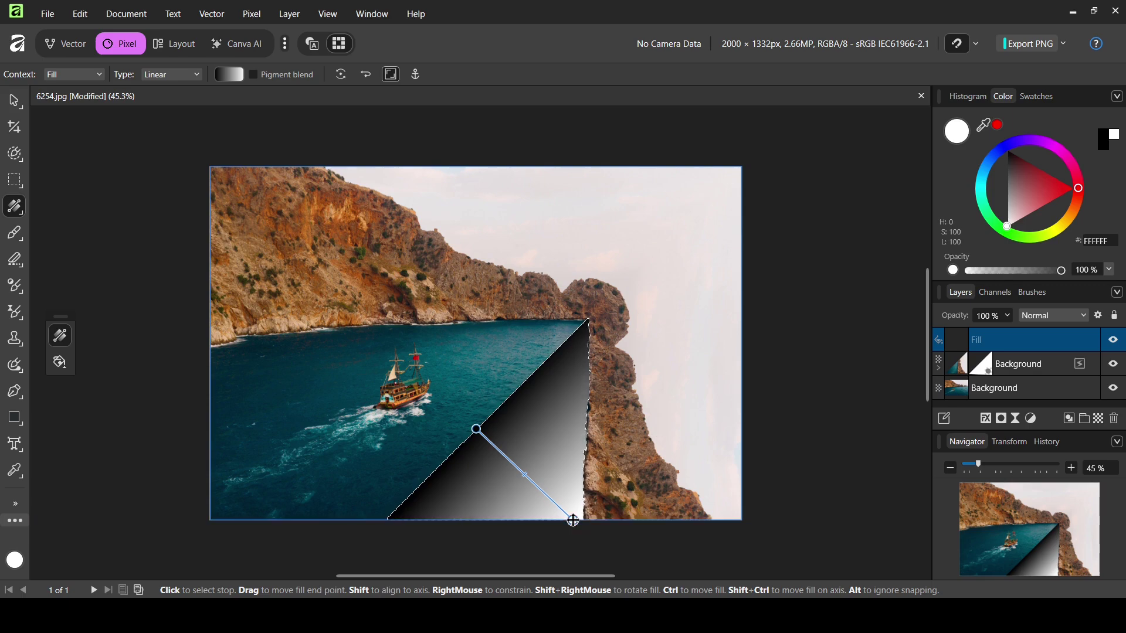
Set the Fill layer's blend mode to Multiply to darken the wall face.
click(1069, 314)
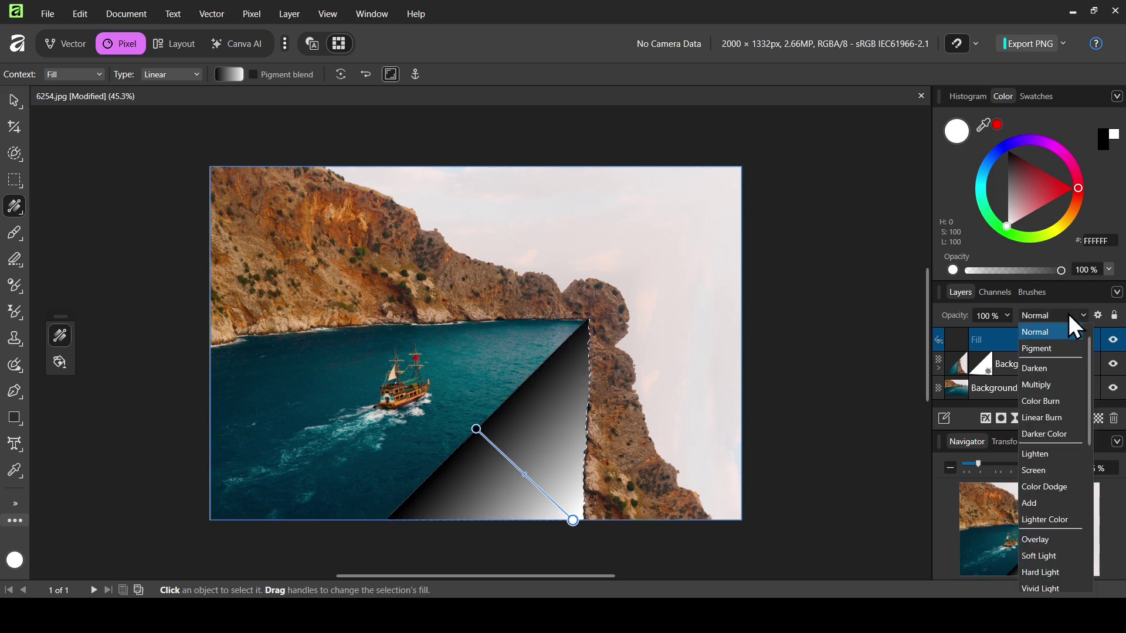
click(1051, 385)
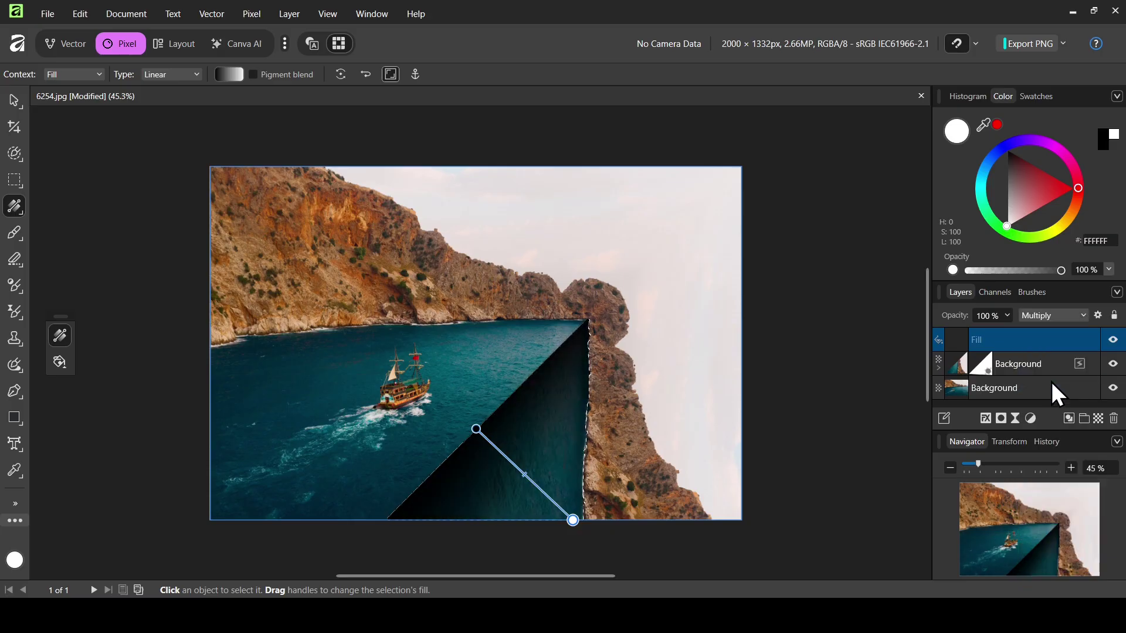
click(15, 99)
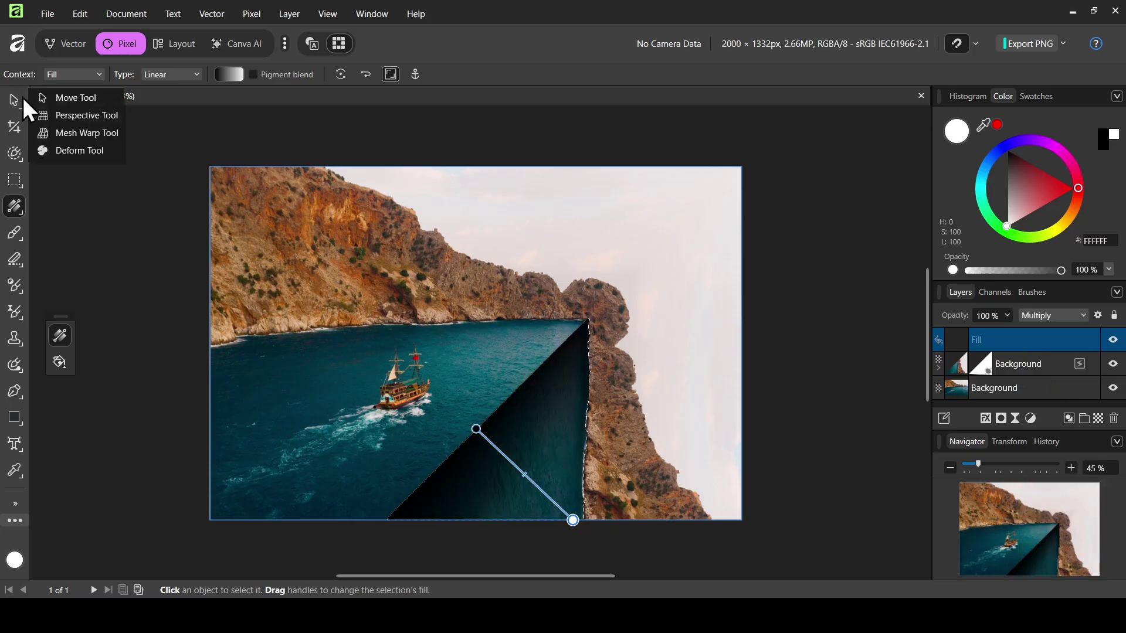
Deselect the pixel selection and lower the Fill layer opacity to 41%.
click(73, 100)
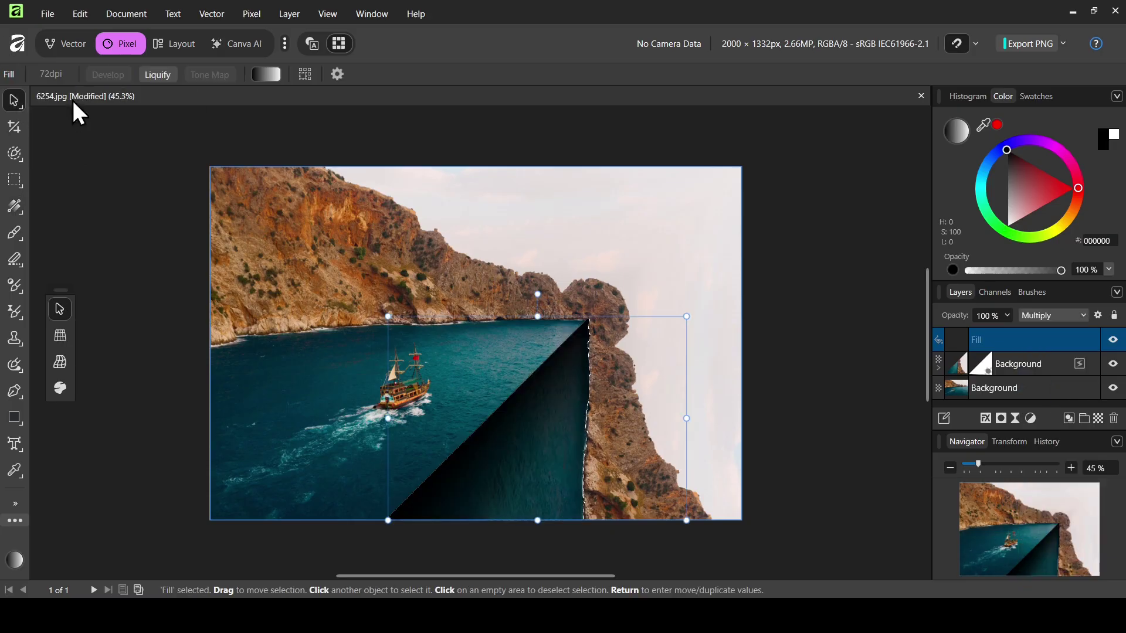
click(249, 17)
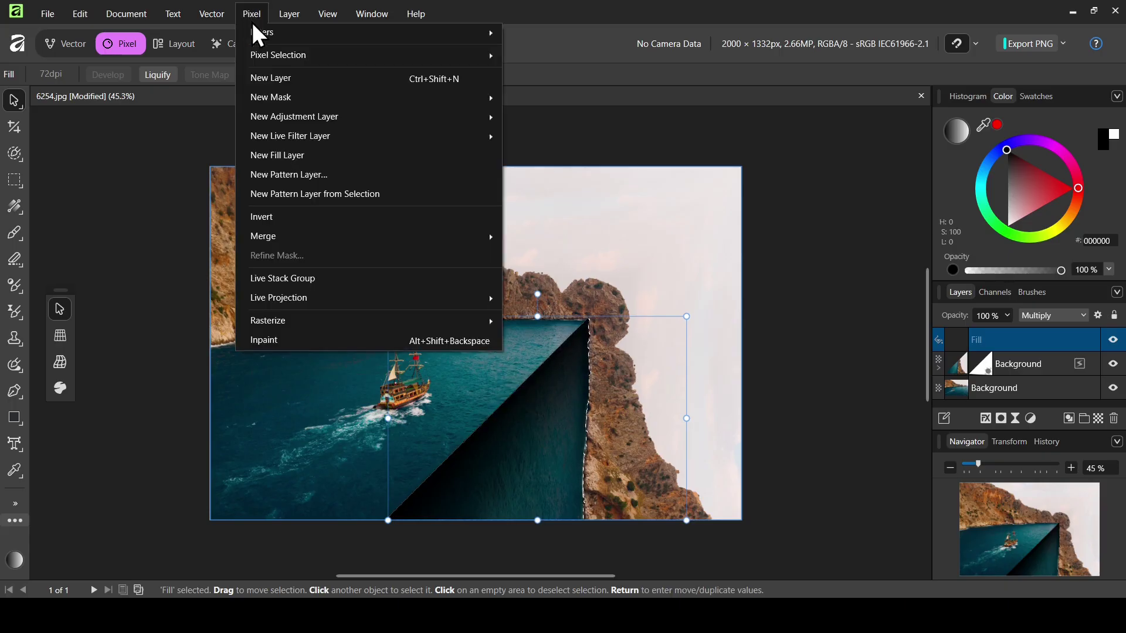
mouse_move(276, 58)
click(583, 76)
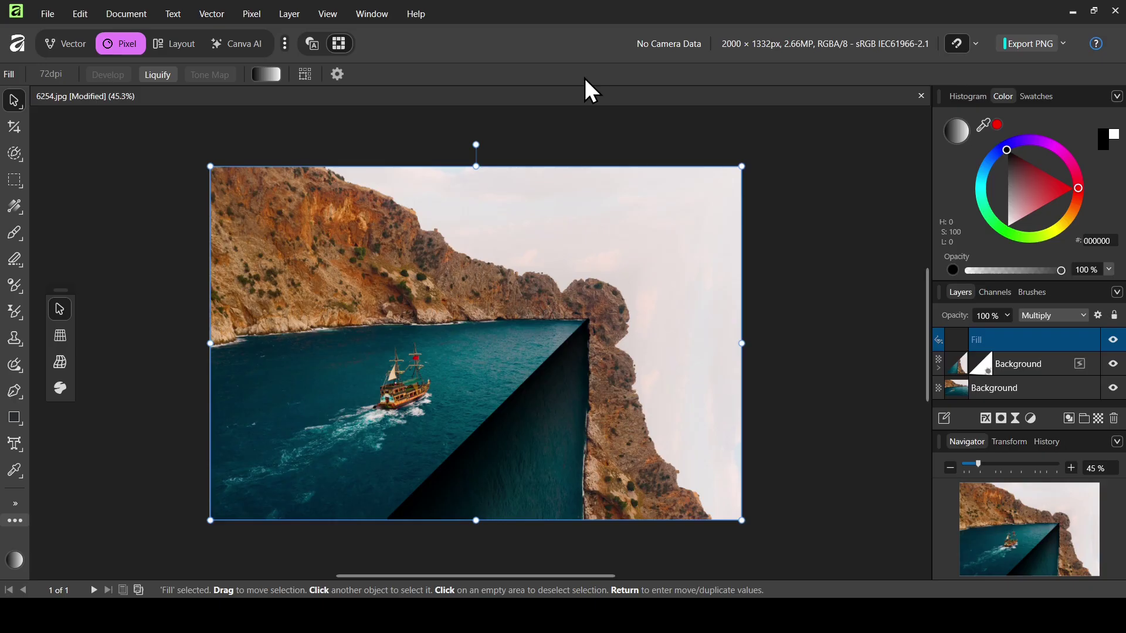
click(1007, 316)
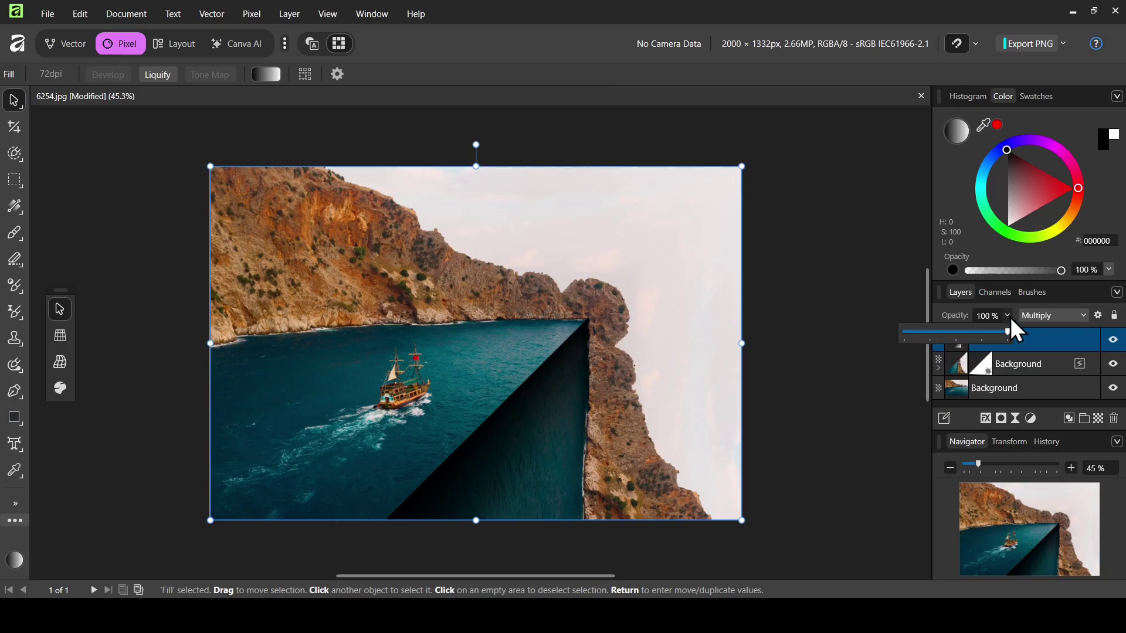
drag(1007, 333, 946, 334)
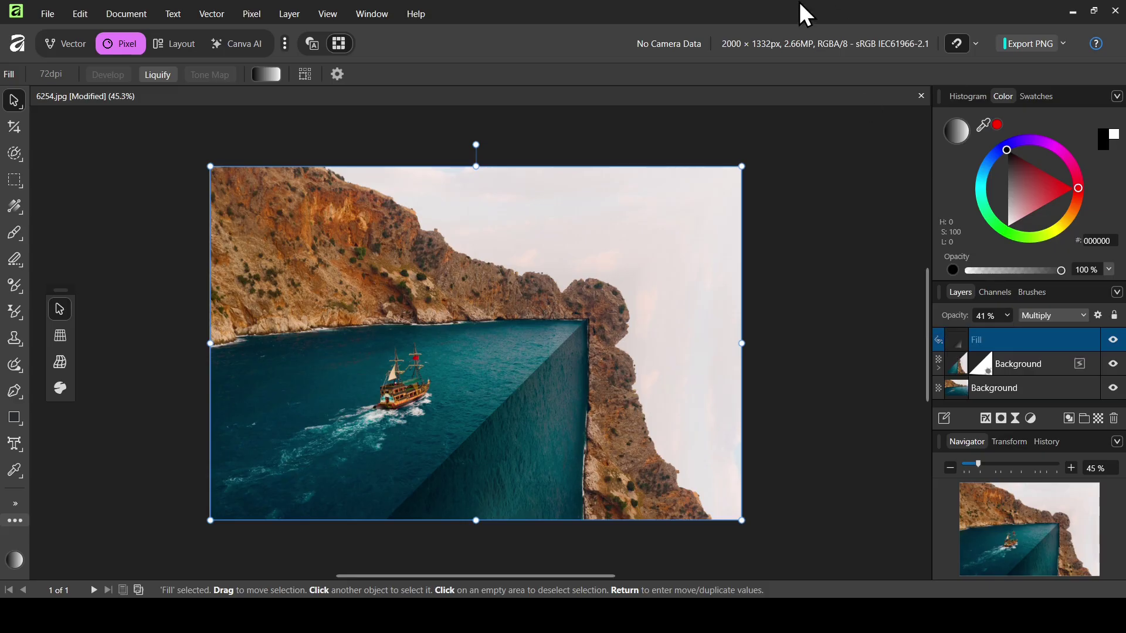
Move the gradient's dark start point up and right and nudge its midpoint up.
click(14, 209)
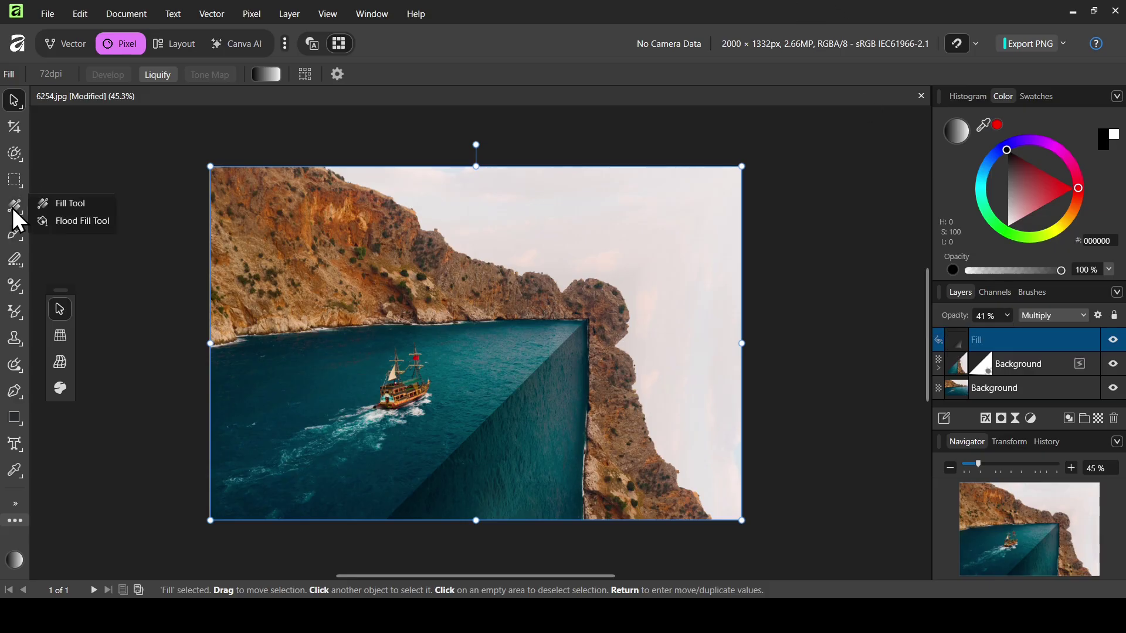
click(54, 206)
drag(476, 429, 504, 412)
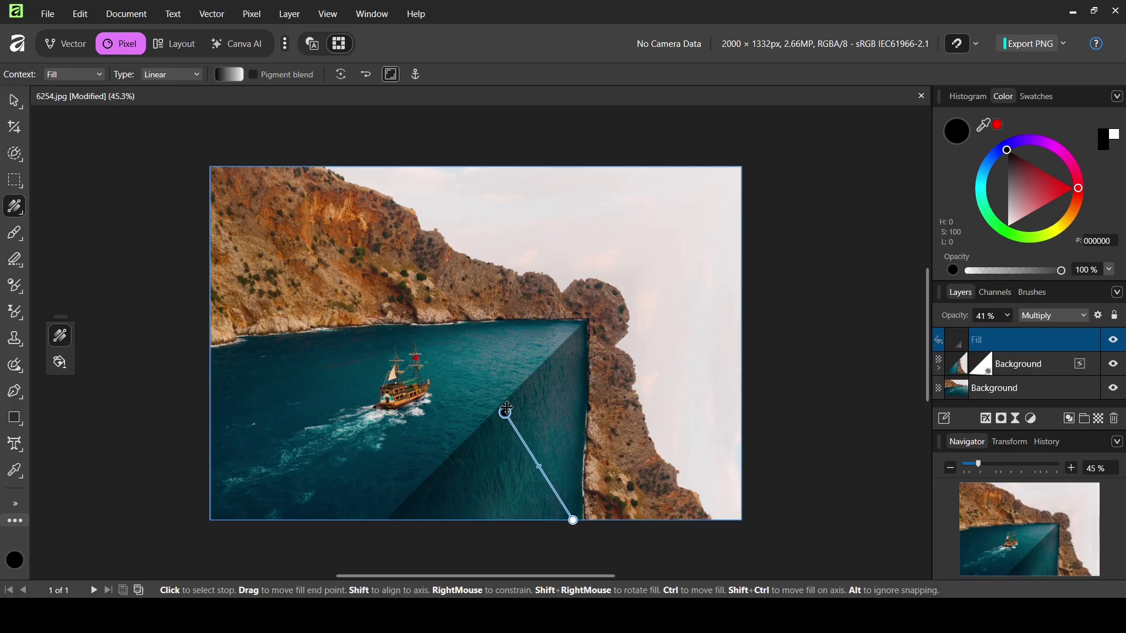
drag(538, 464, 533, 458)
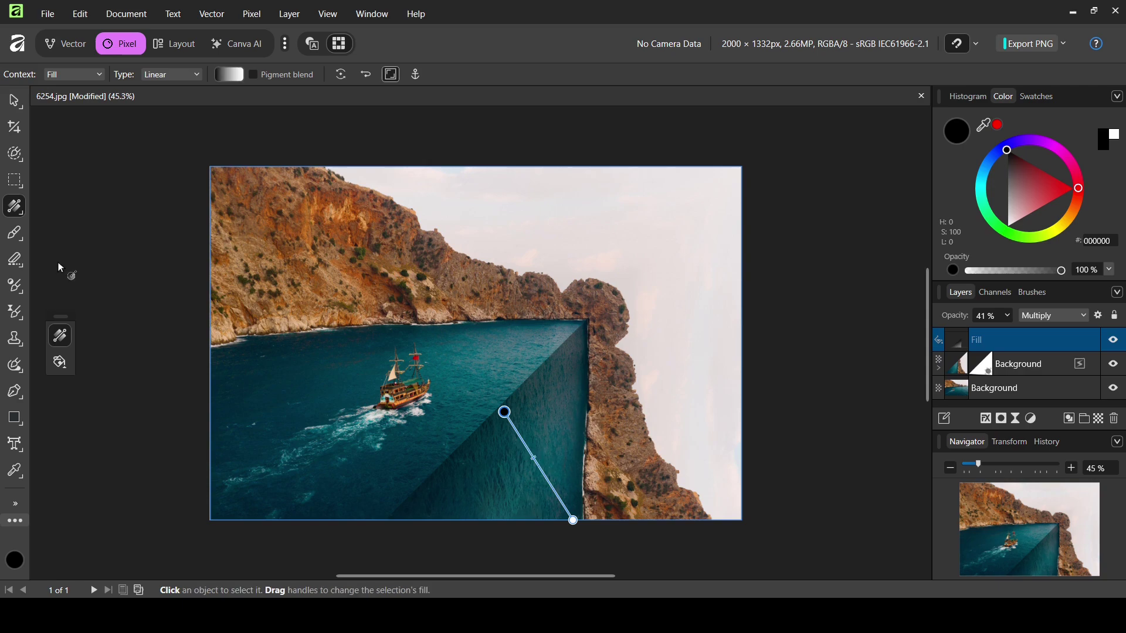
click(14, 101)
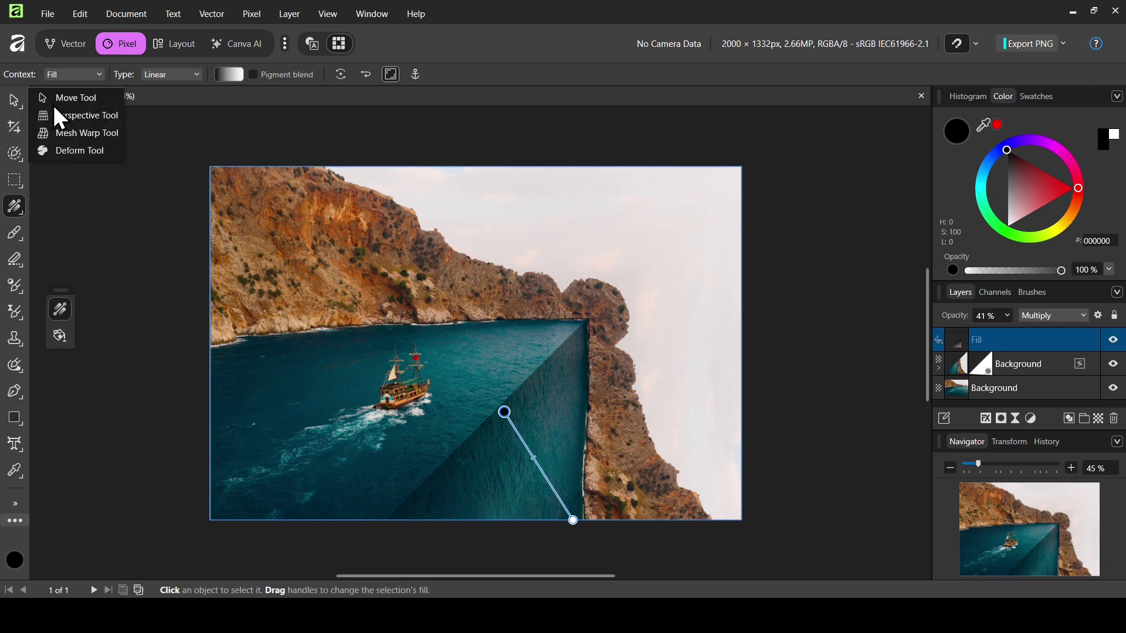
click(65, 98)
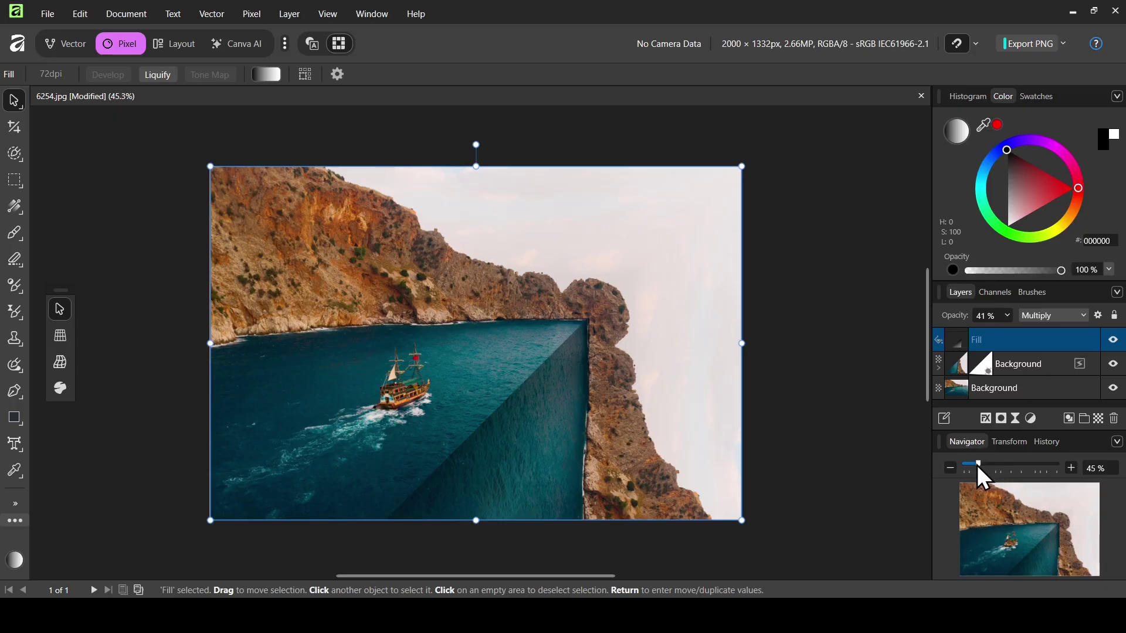
drag(978, 466, 984, 465)
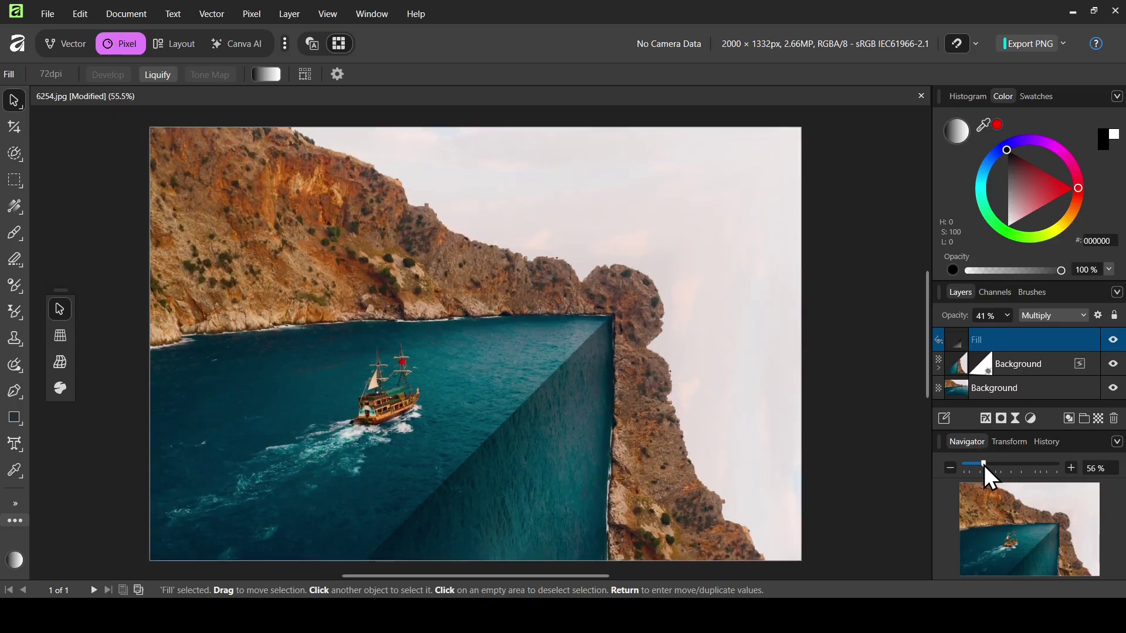
Merge Visible into a new top Pixel layer and show the Color Grading studio.
right_click(960, 347)
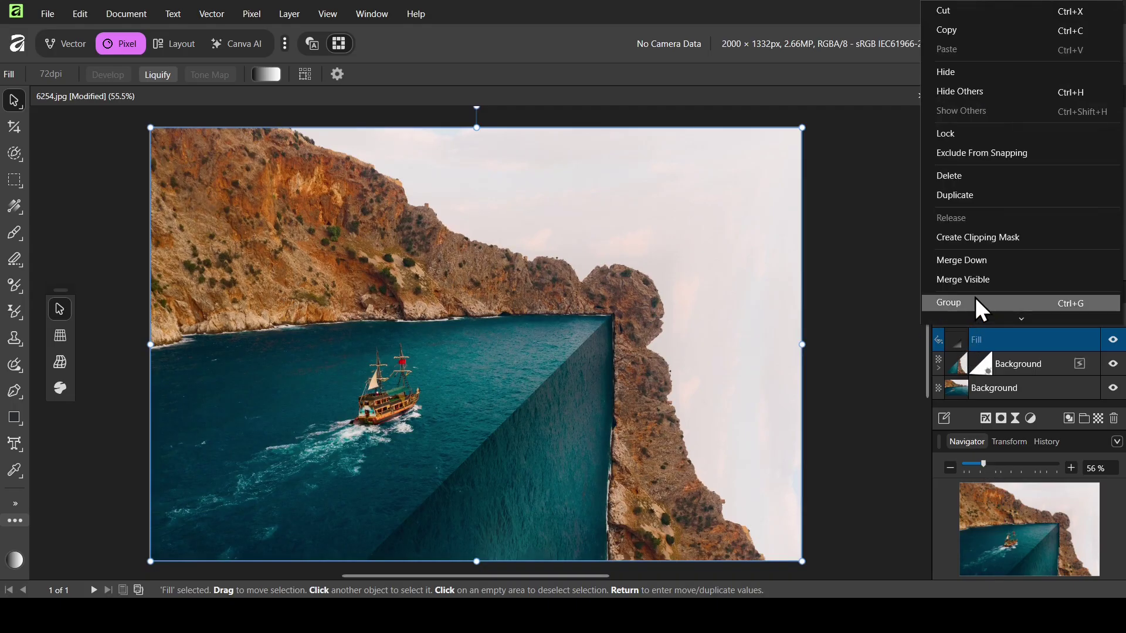
click(980, 280)
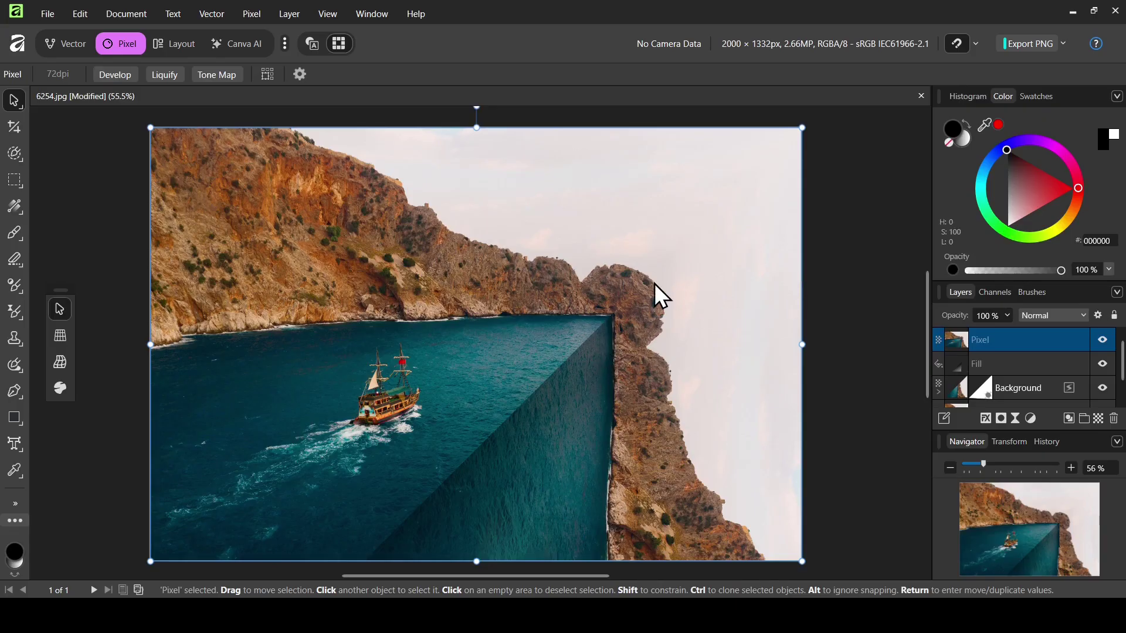
click(285, 42)
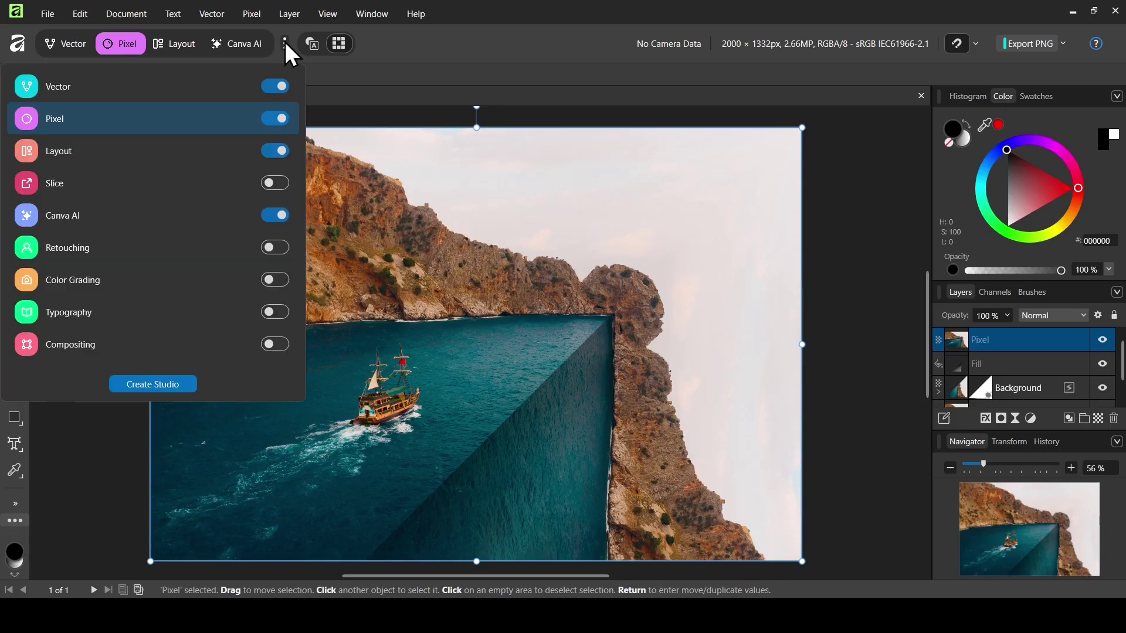
click(143, 281)
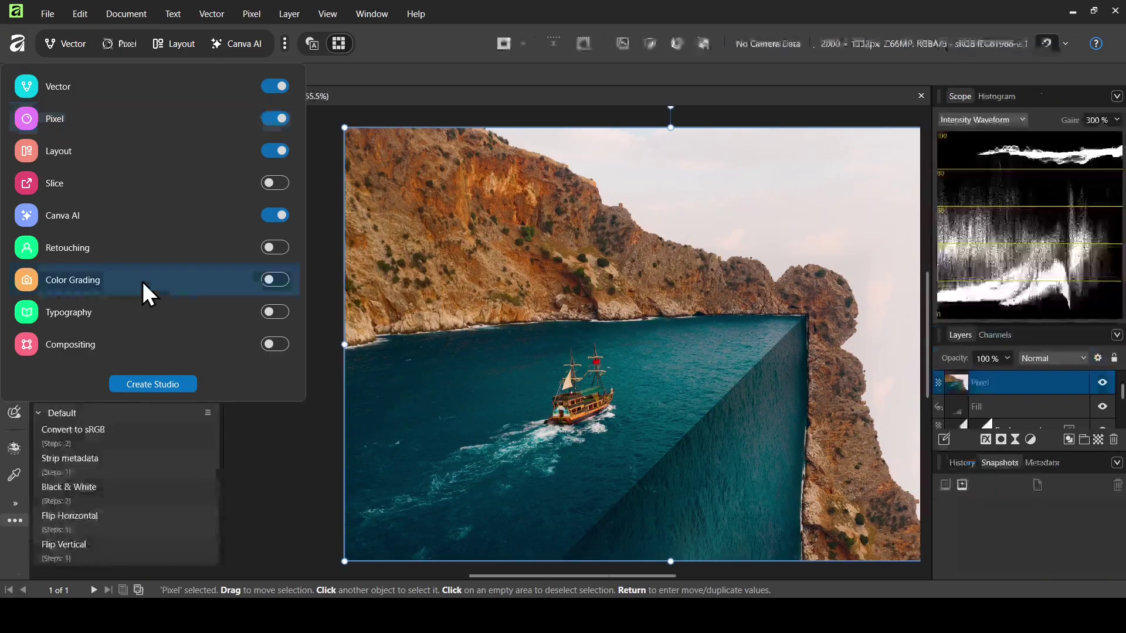
click(540, 4)
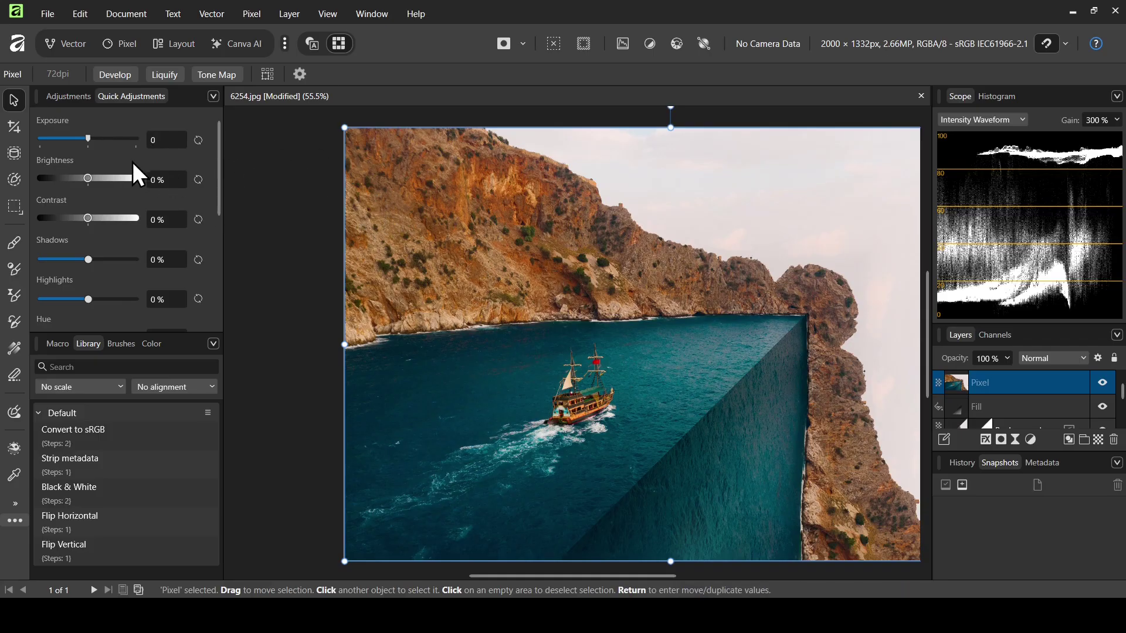
Set Quick Adjustments Exposure 0.289, Contrast 15% and Shadows -17% on the merged layer.
drag(89, 139, 93, 141)
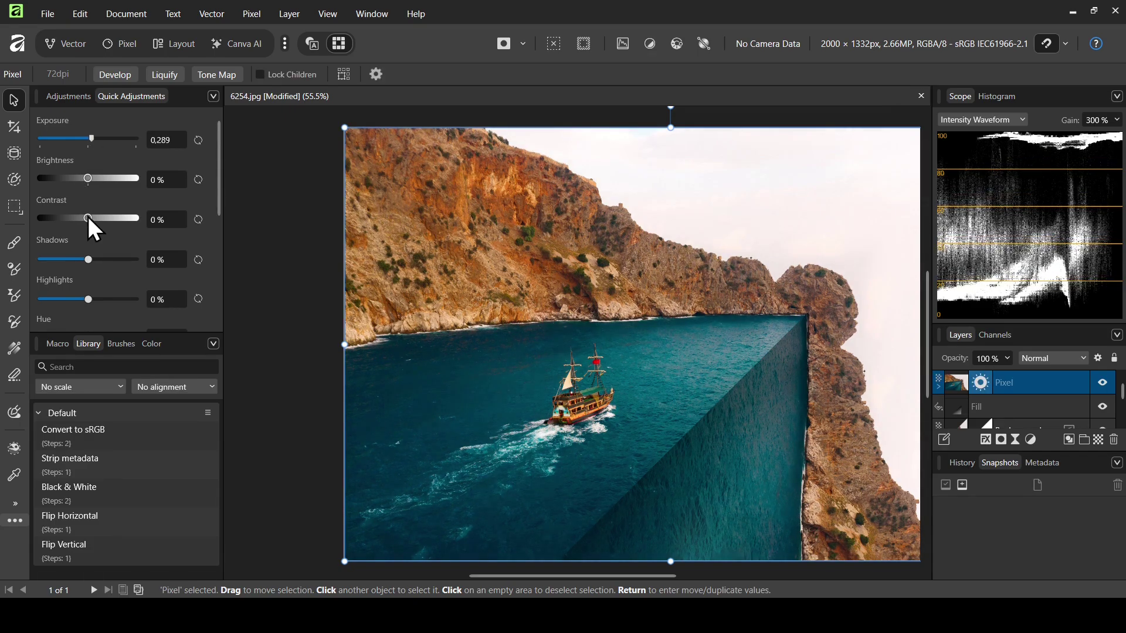
drag(90, 219, 97, 219)
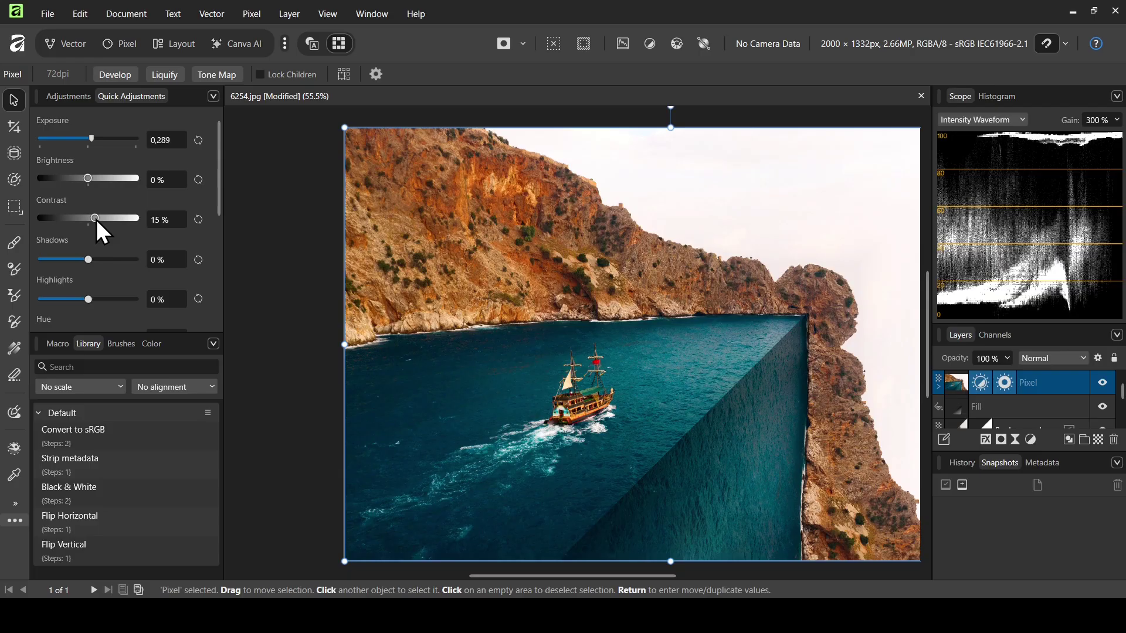
drag(90, 258, 83, 259)
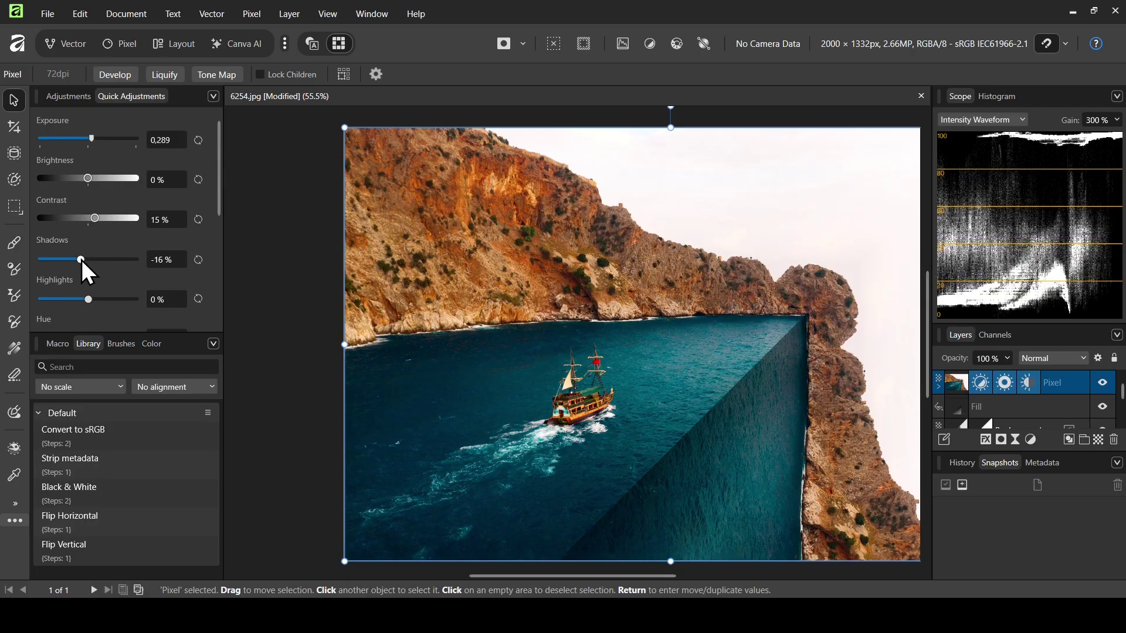
drag(89, 304, 90, 304)
Set Saturation -13%, white balance Temperature -16%, Tint -24% and Clarity 77%.
drag(217, 192, 208, 263)
drag(89, 210, 80, 209)
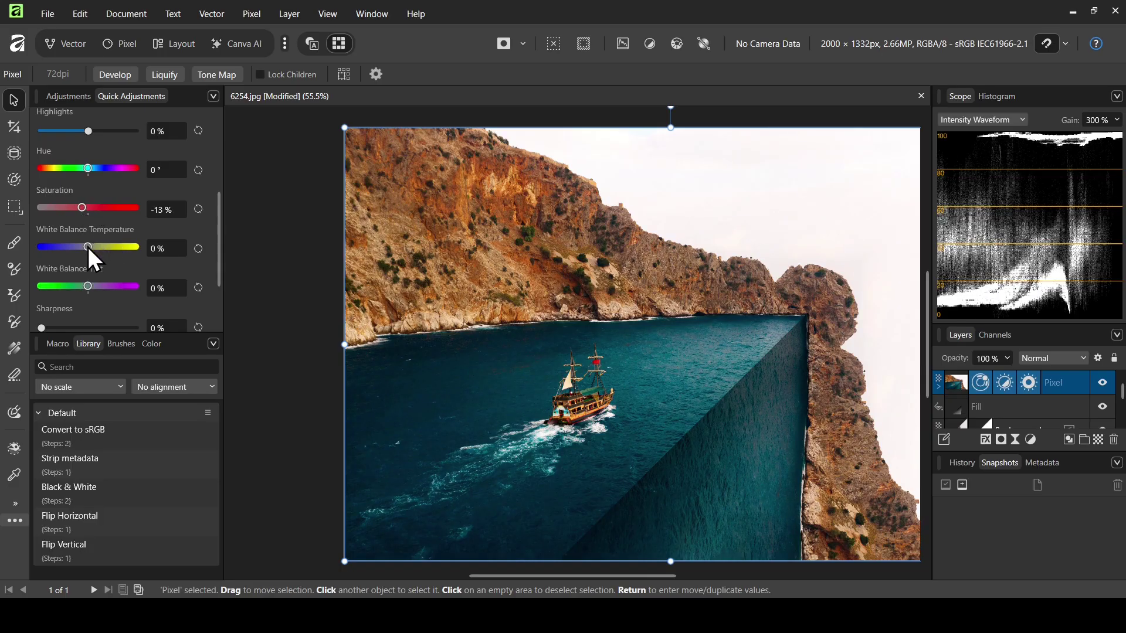
drag(88, 248, 82, 247)
drag(89, 286, 77, 286)
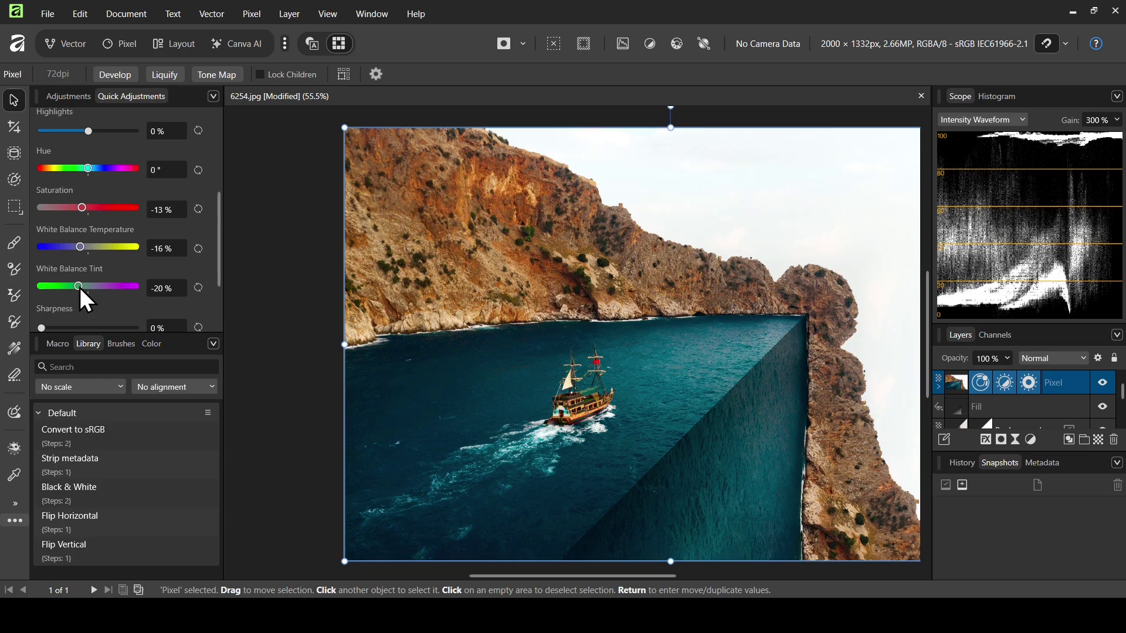
drag(219, 272, 213, 322)
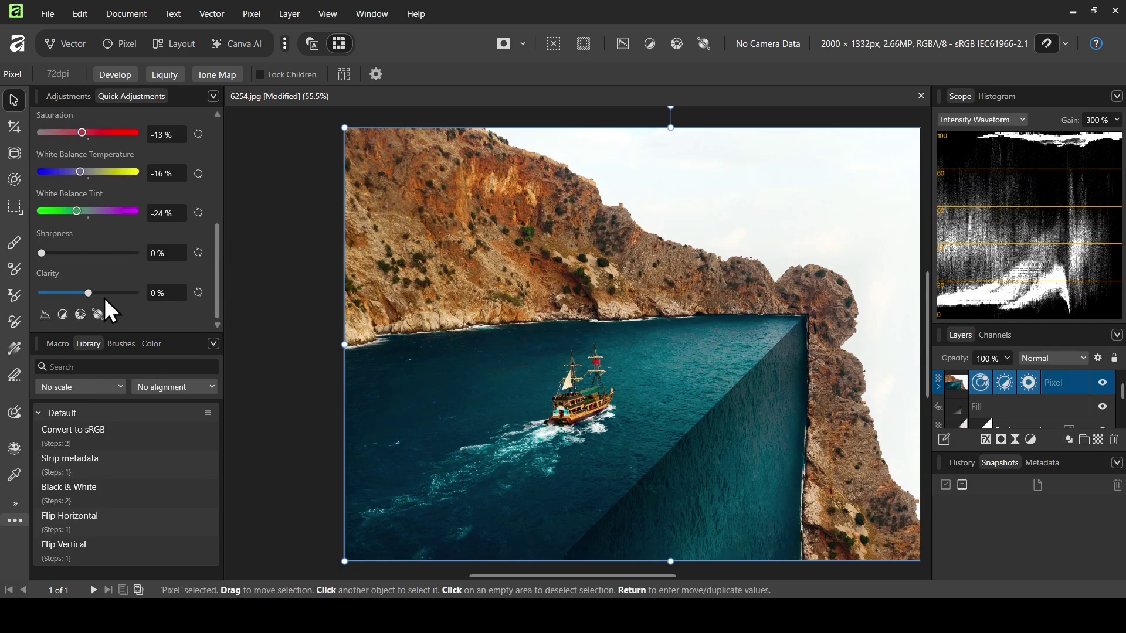
drag(89, 294, 120, 298)
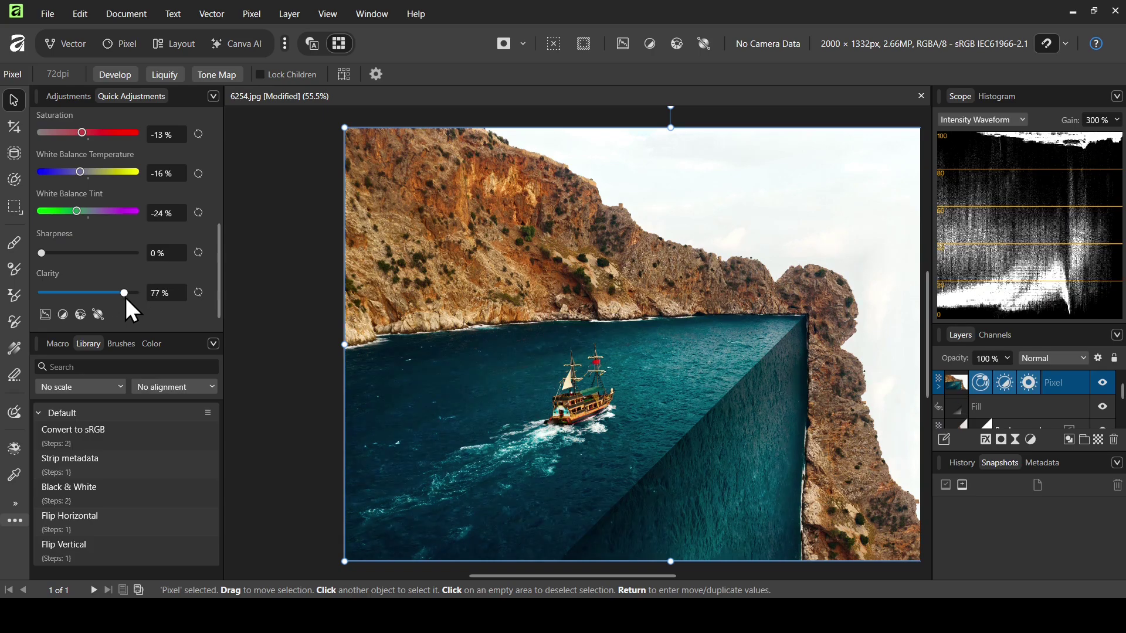